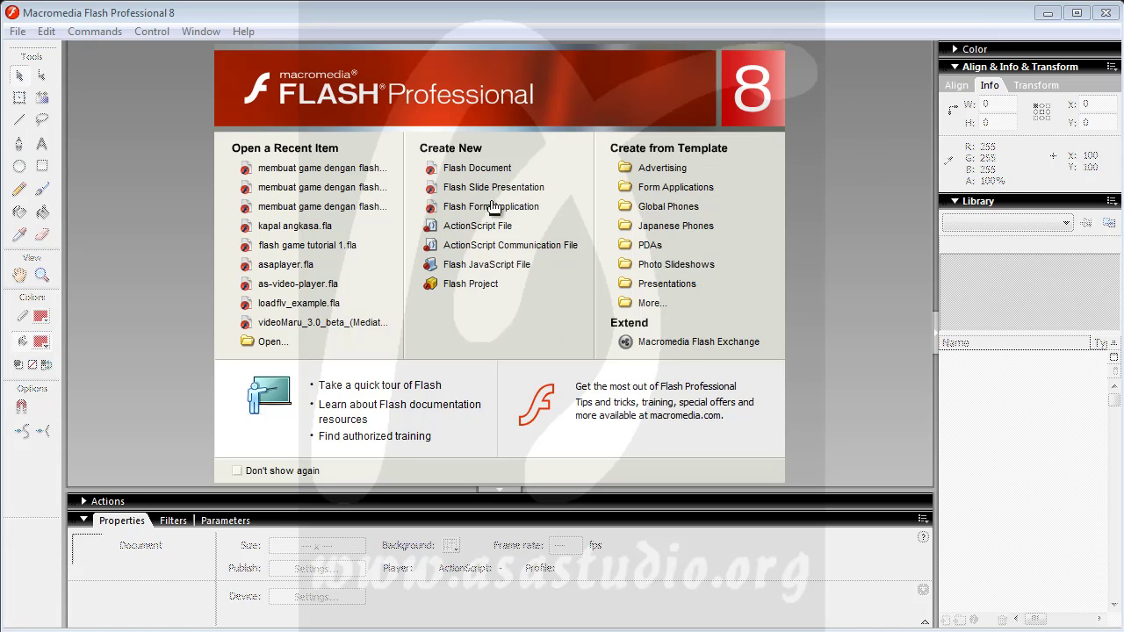
Step: Create a new Flash document and set its frame rate to 60 fps
click(484, 173)
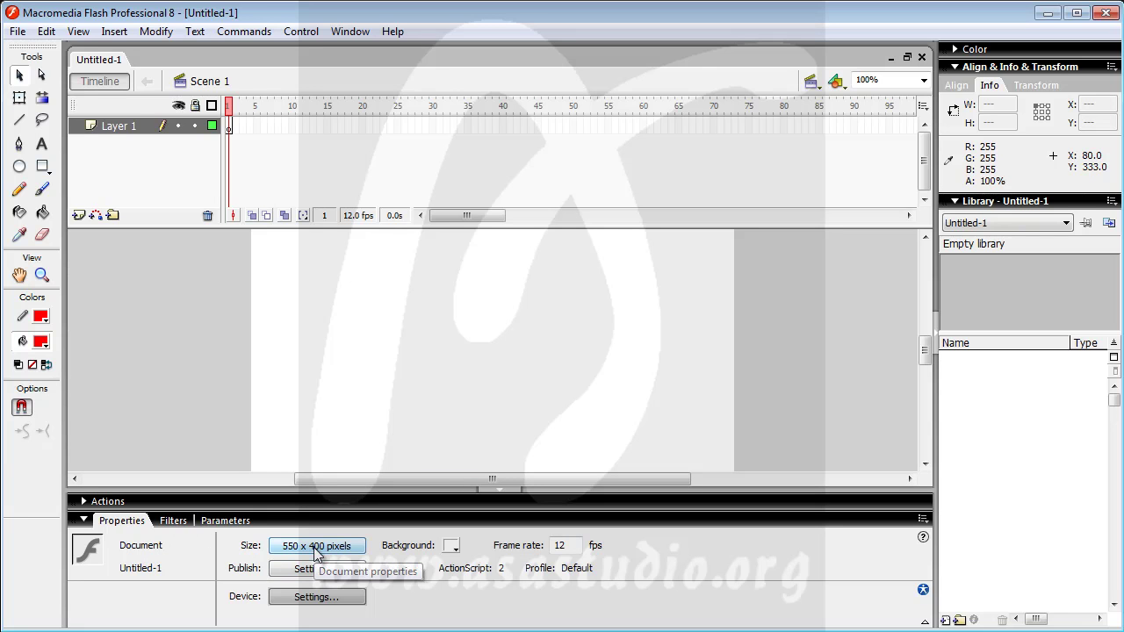
drag(587, 545, 479, 551)
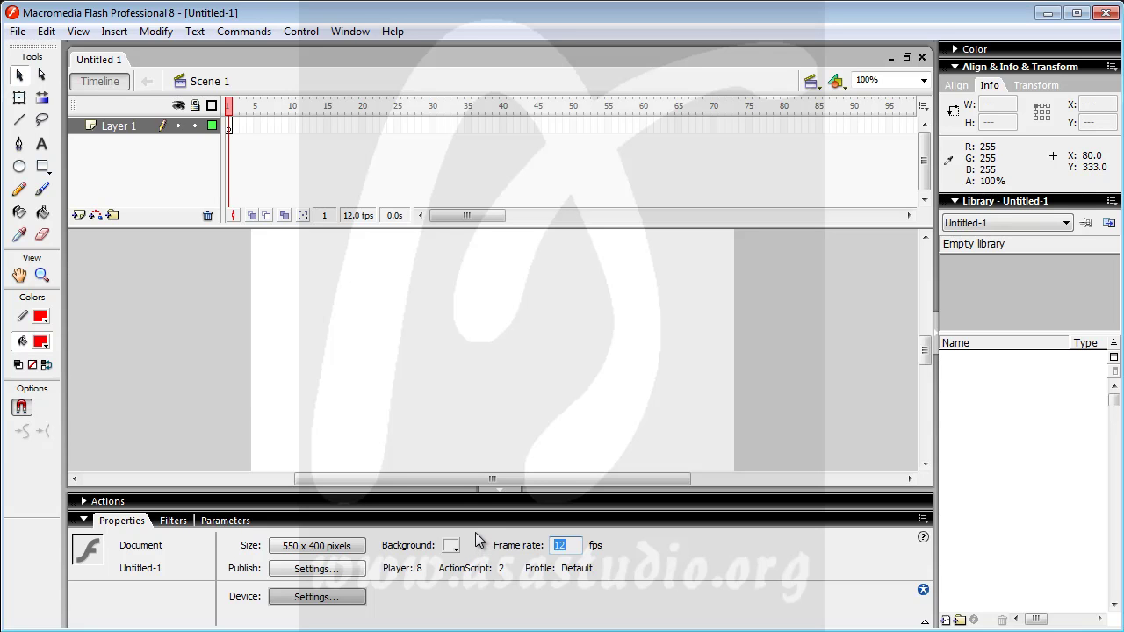
text(60)
Step: Set the document dimensions to 640 px wide and 420 px high
click(328, 551)
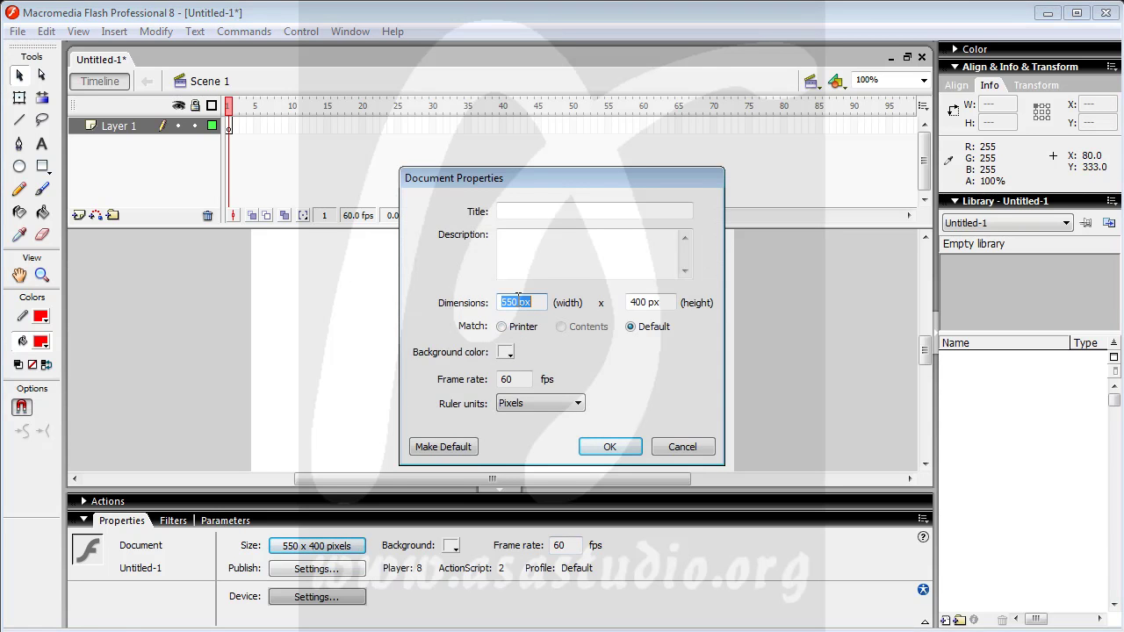
drag(511, 308, 450, 311)
text(64)
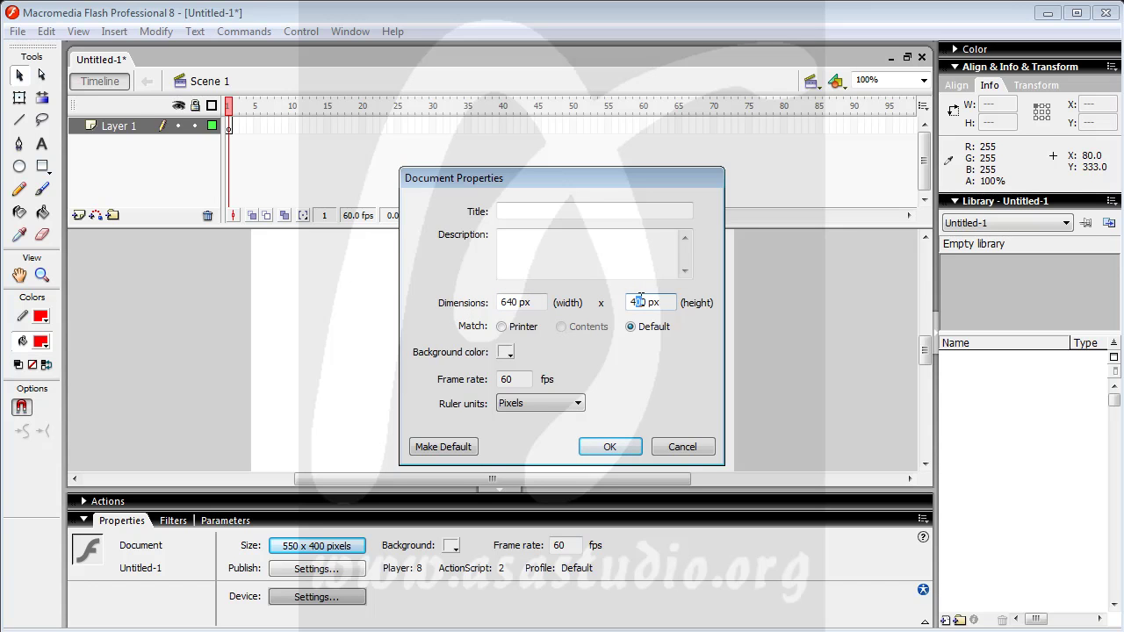
click(606, 446)
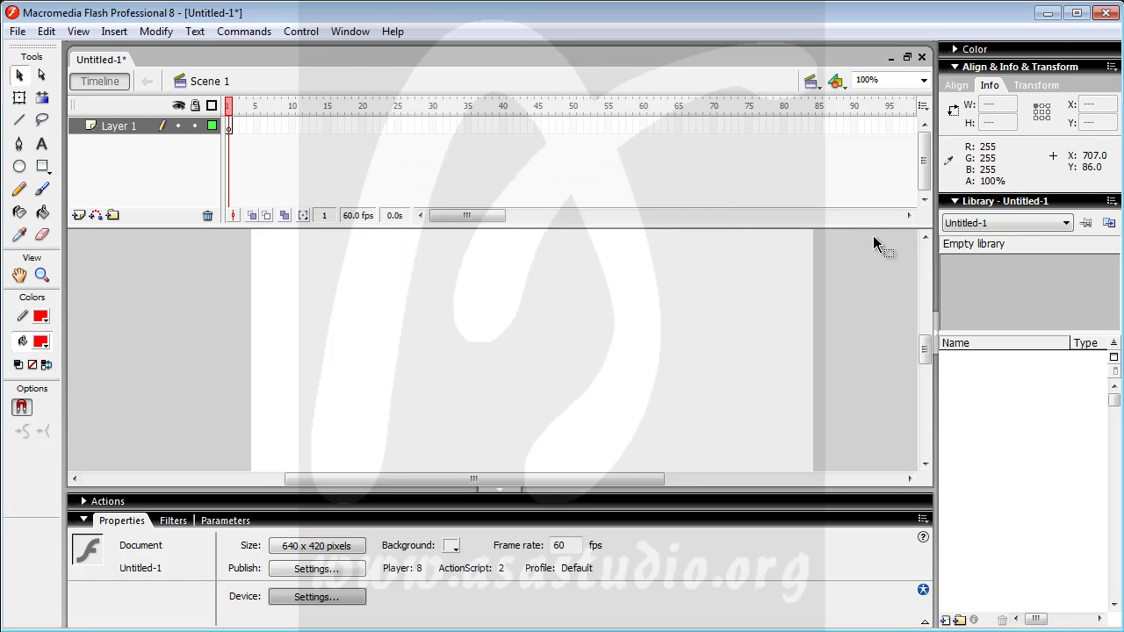
Step: Test the movie to check the landscape stage size and close the preview
click(301, 32)
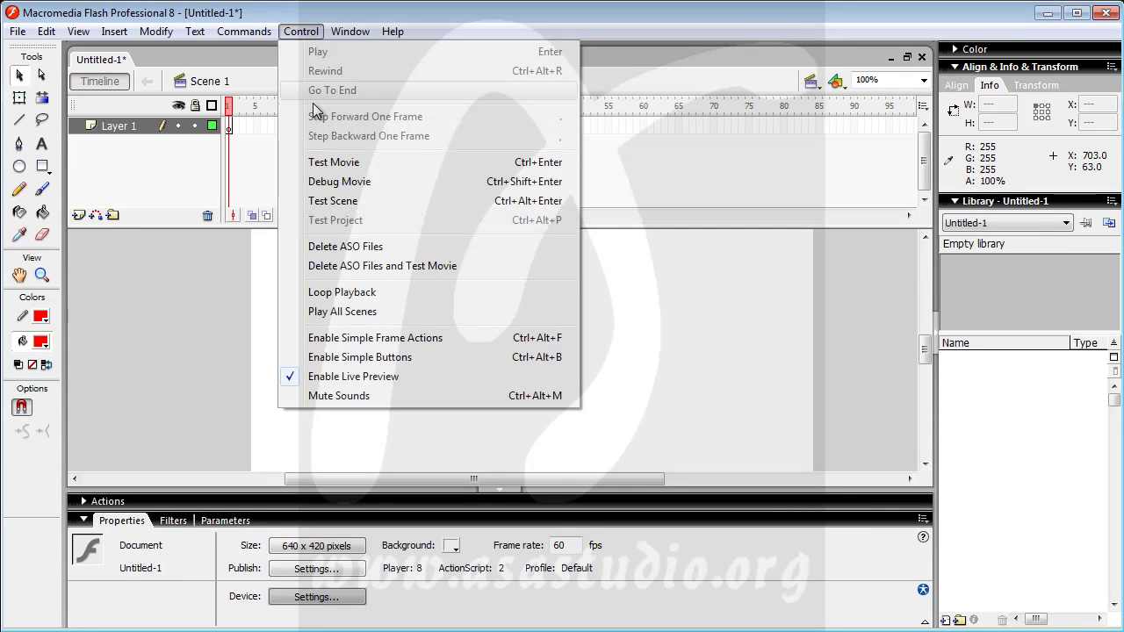
click(334, 163)
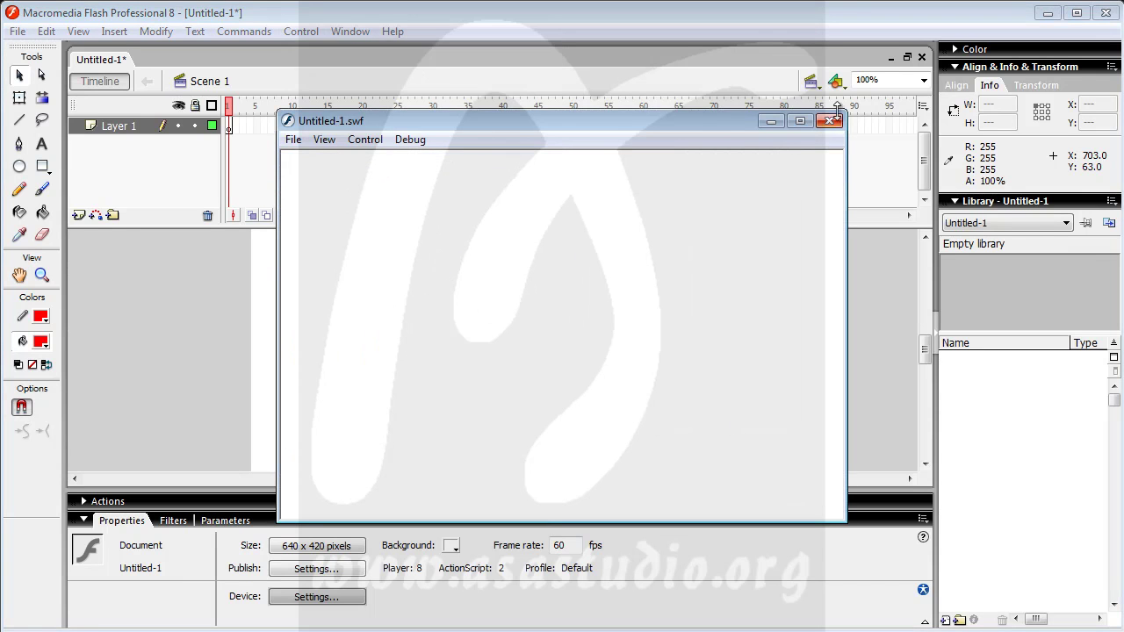
click(830, 122)
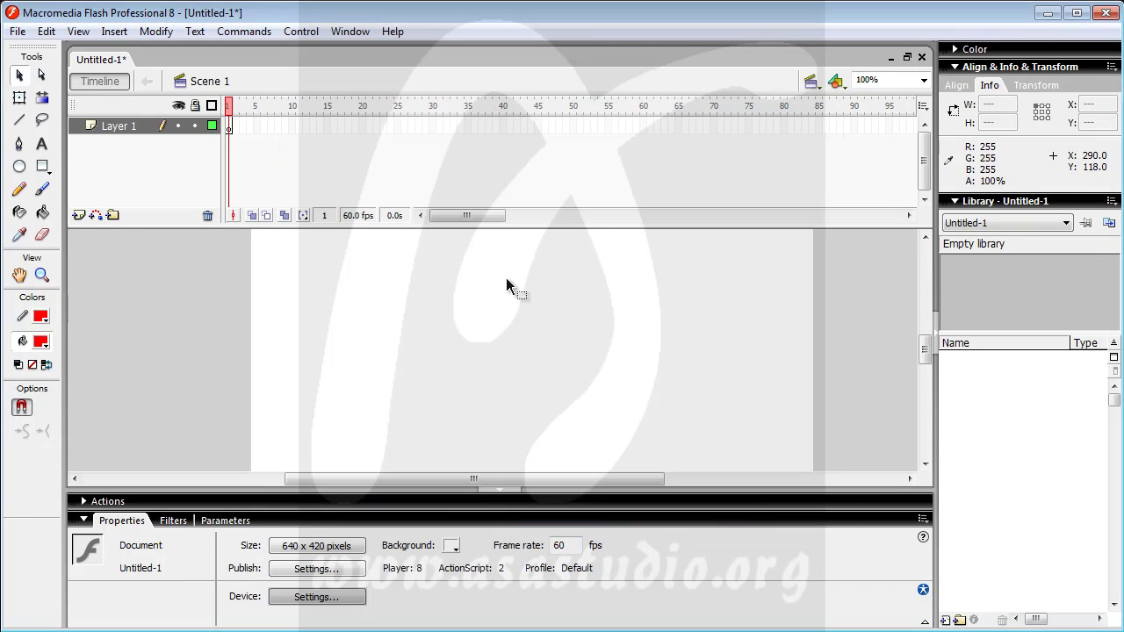
Step: Set the document height to 300 px
click(316, 546)
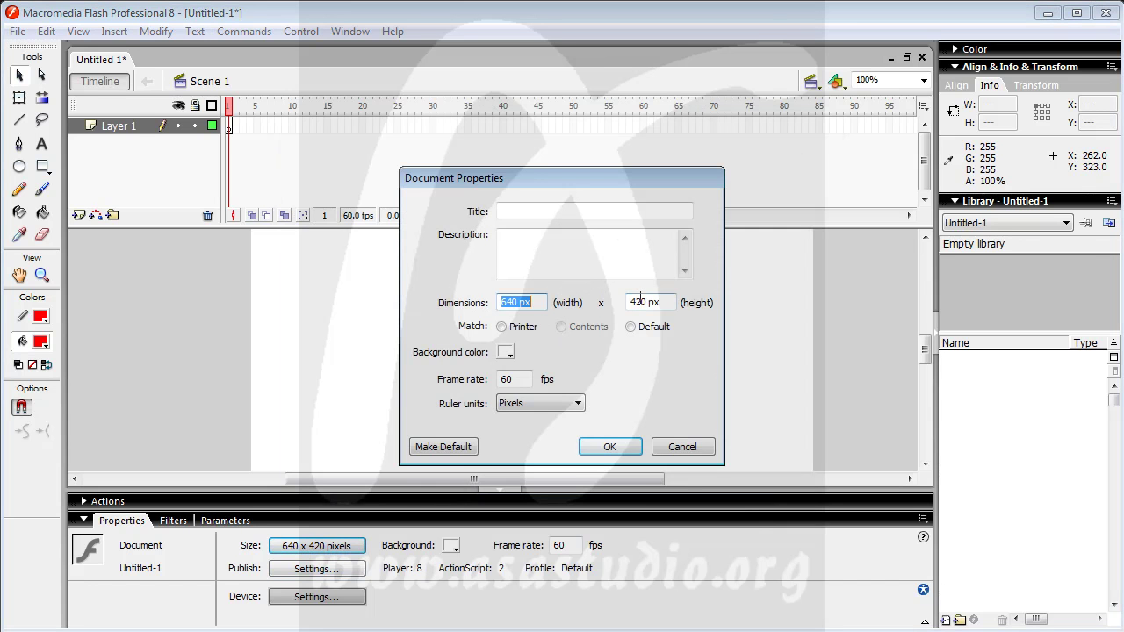
drag(640, 301, 605, 311)
text(30)
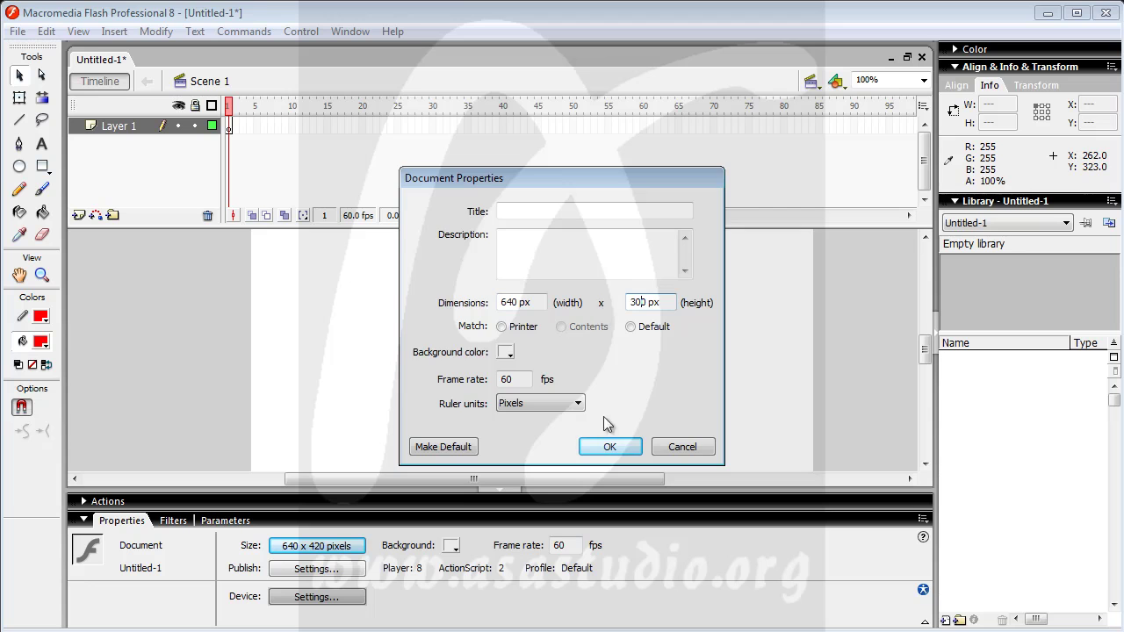
click(607, 446)
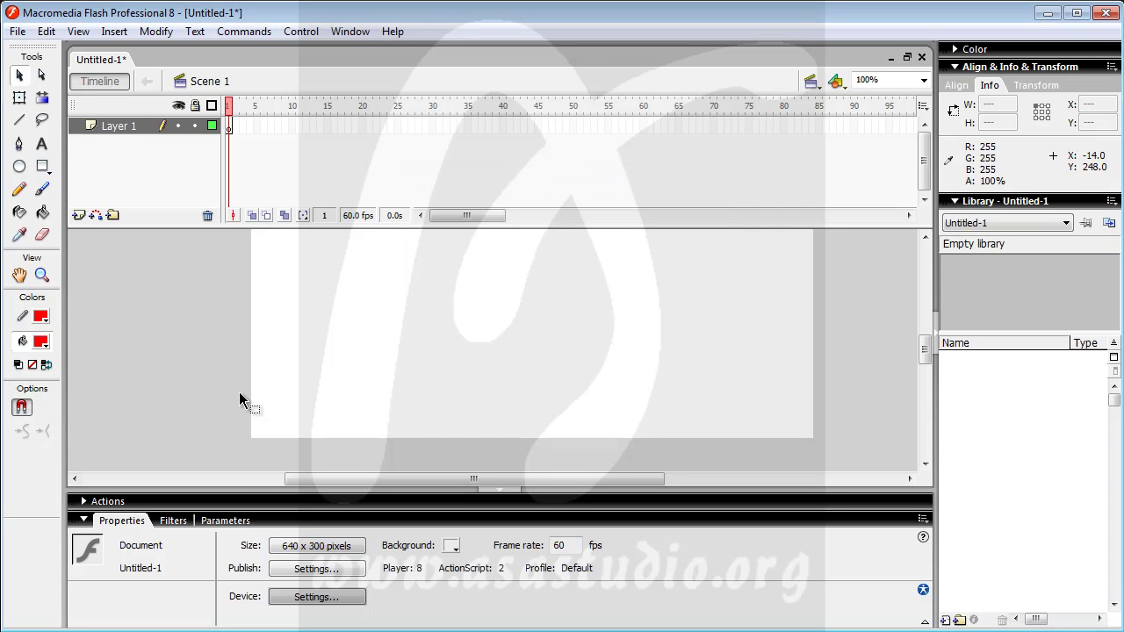
Step: Change the document to portrait format with a width of 300 px and a height of 640 px
click(334, 545)
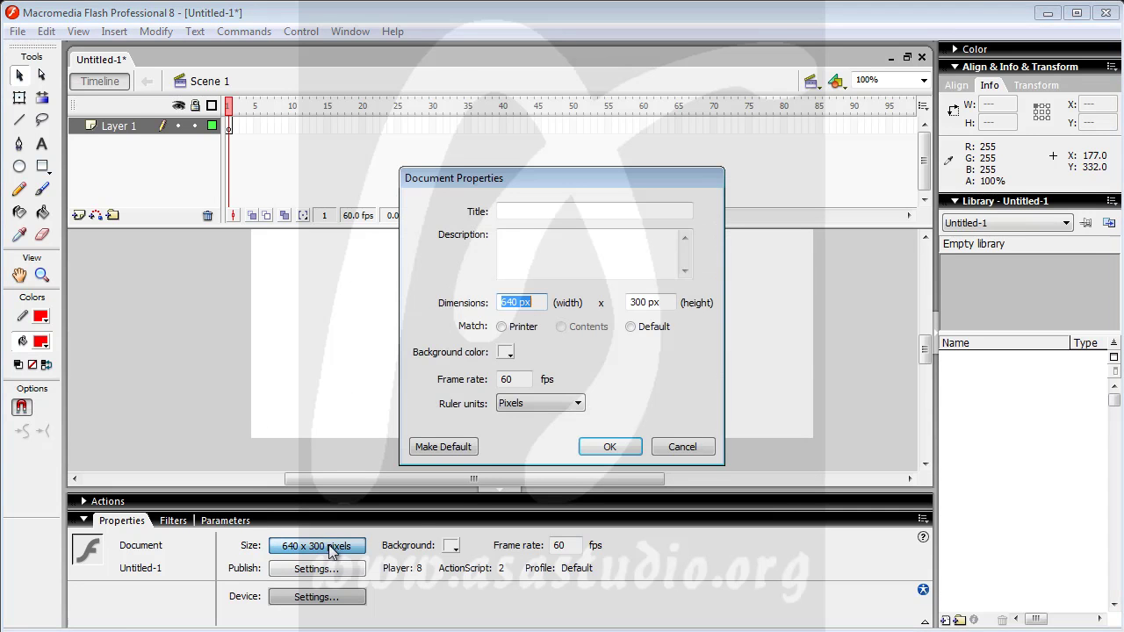
drag(641, 303, 599, 308)
text(64)
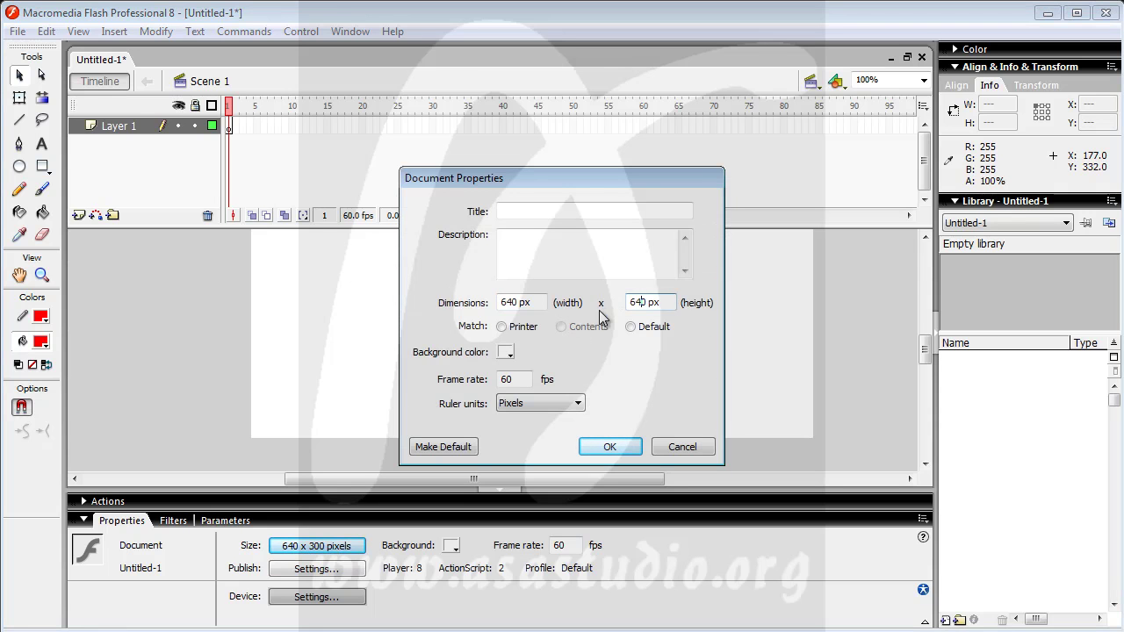
drag(516, 304, 468, 309)
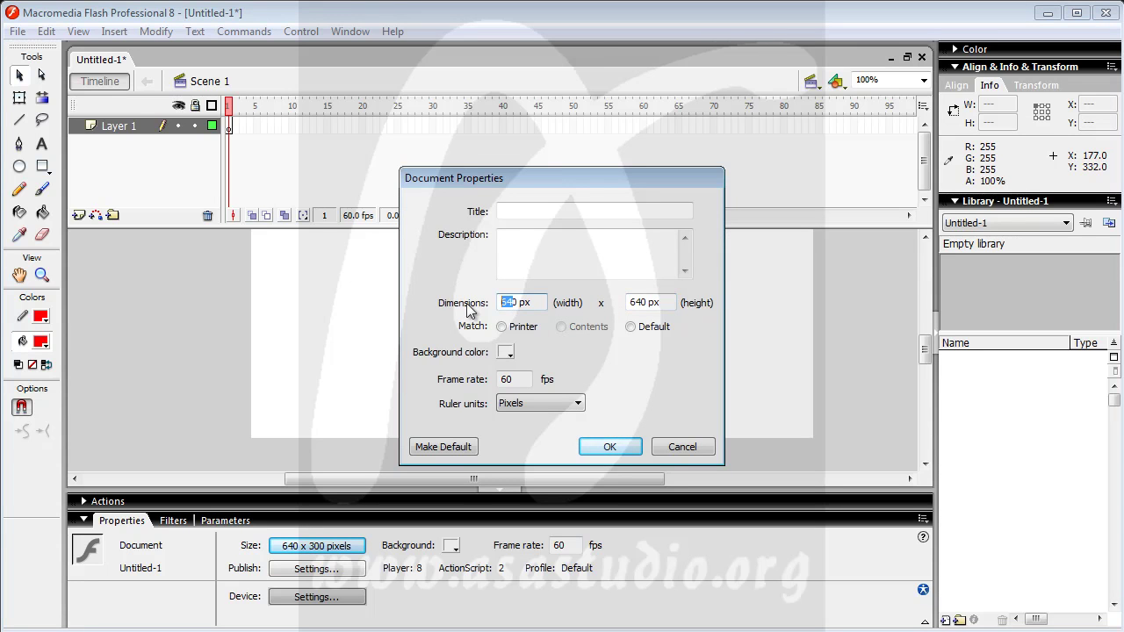
text(30)
click(612, 448)
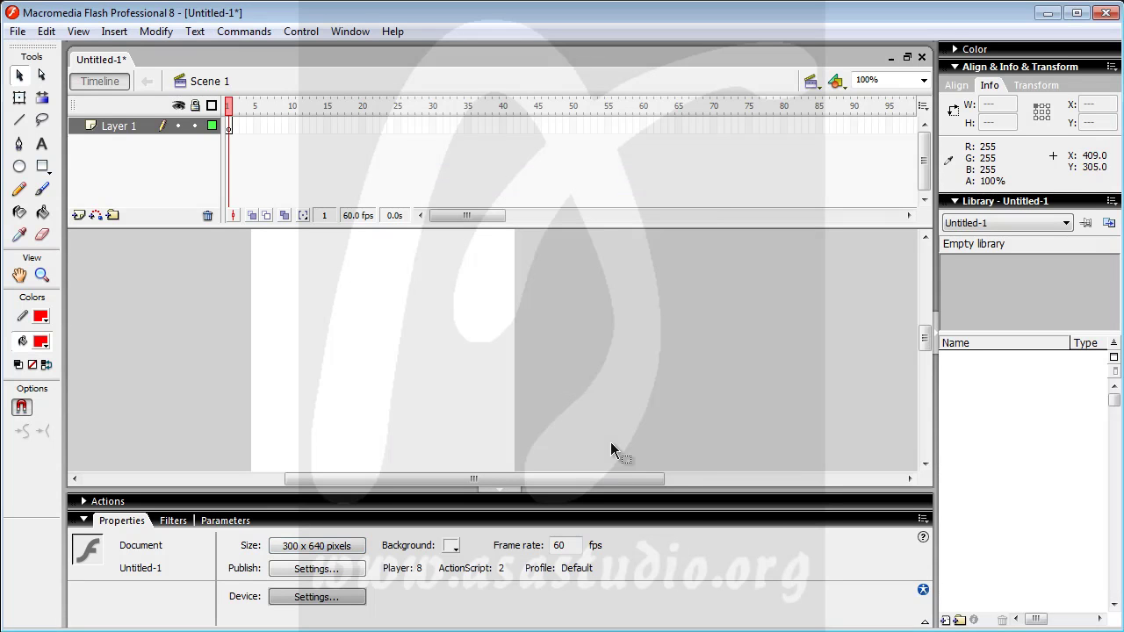
Step: Test the movie to check the portrait stage size and close the preview
click(301, 31)
click(326, 163)
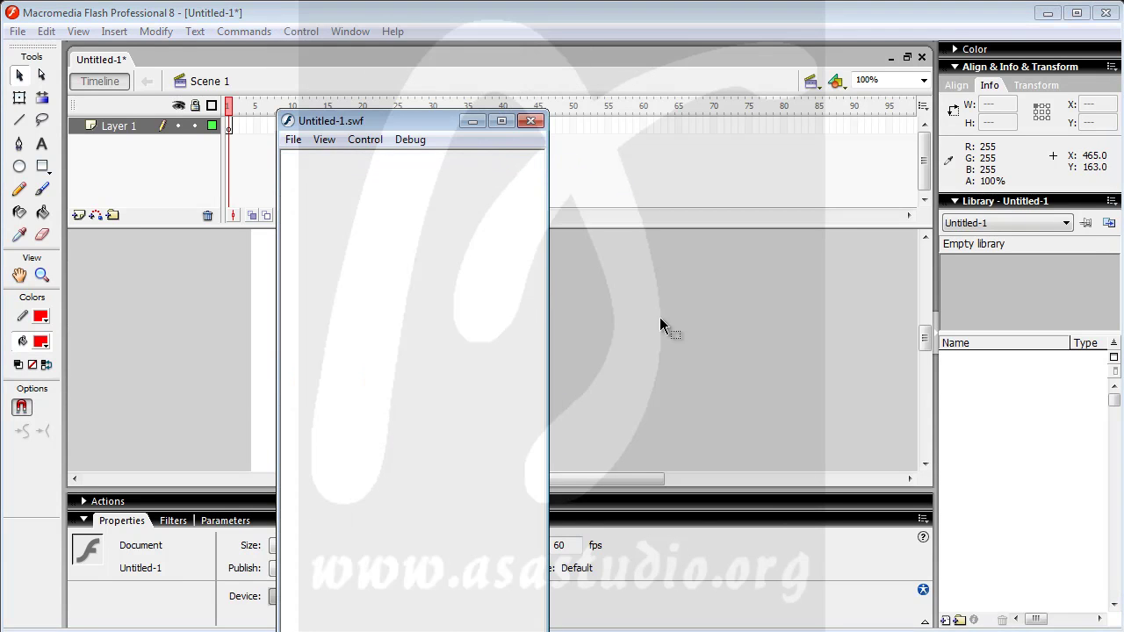
click(531, 121)
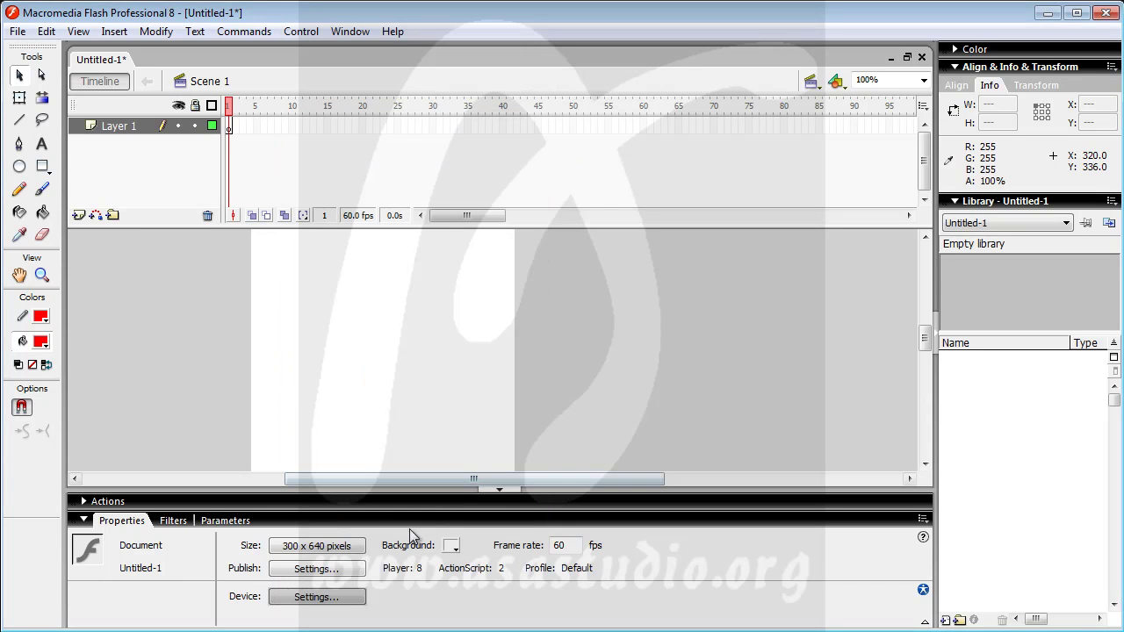
Step: Reduce the document height to 500 px
click(317, 546)
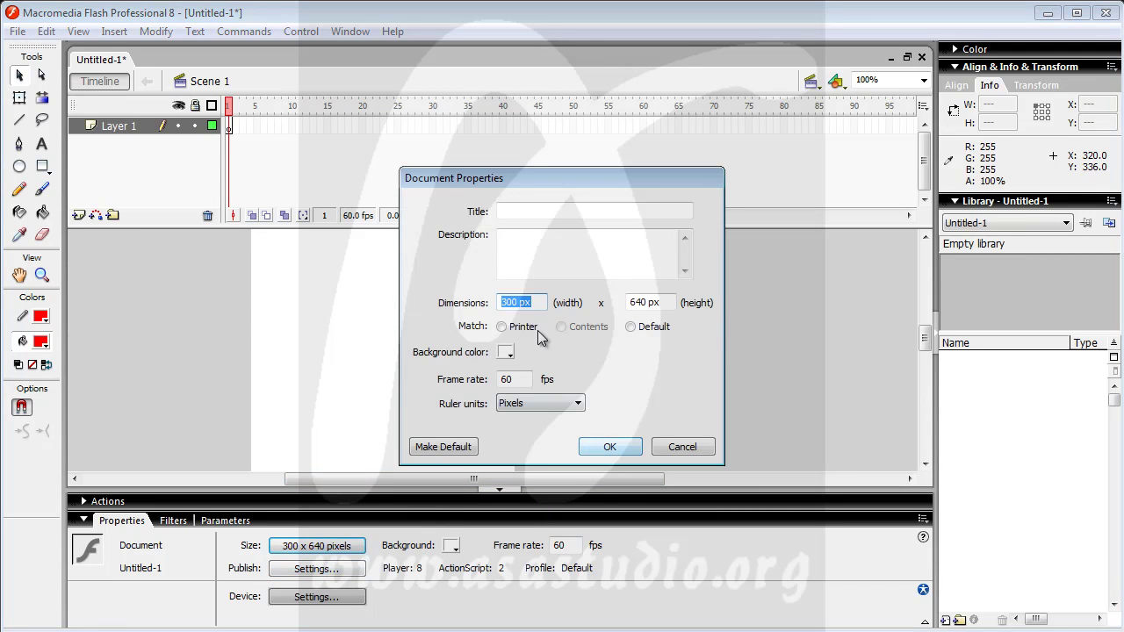
drag(642, 301, 629, 302)
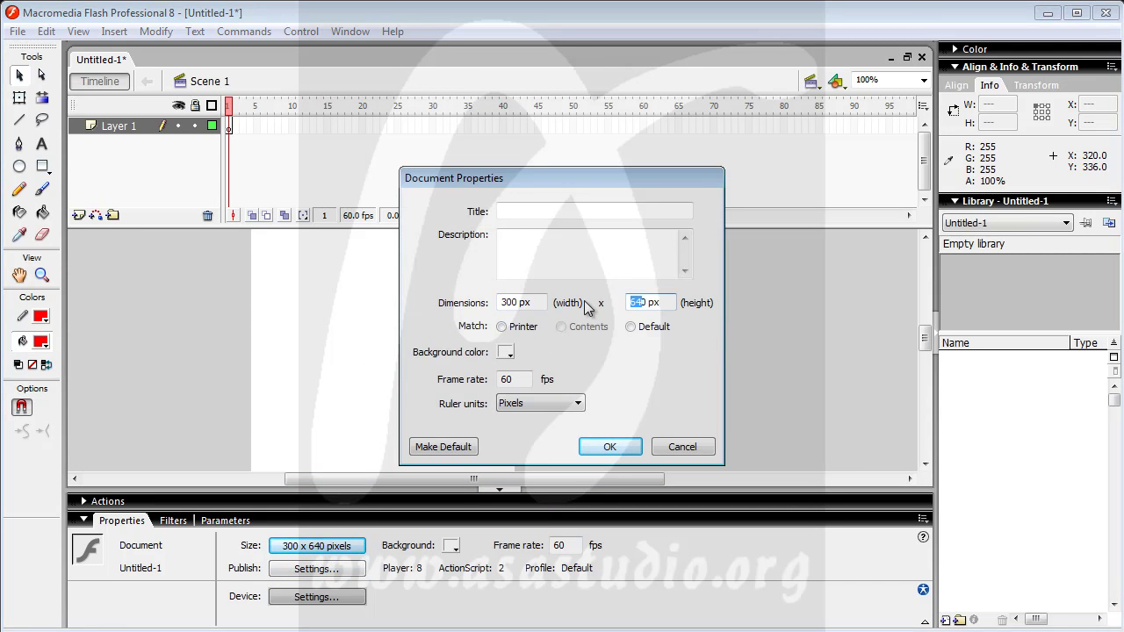
text(50)
click(608, 447)
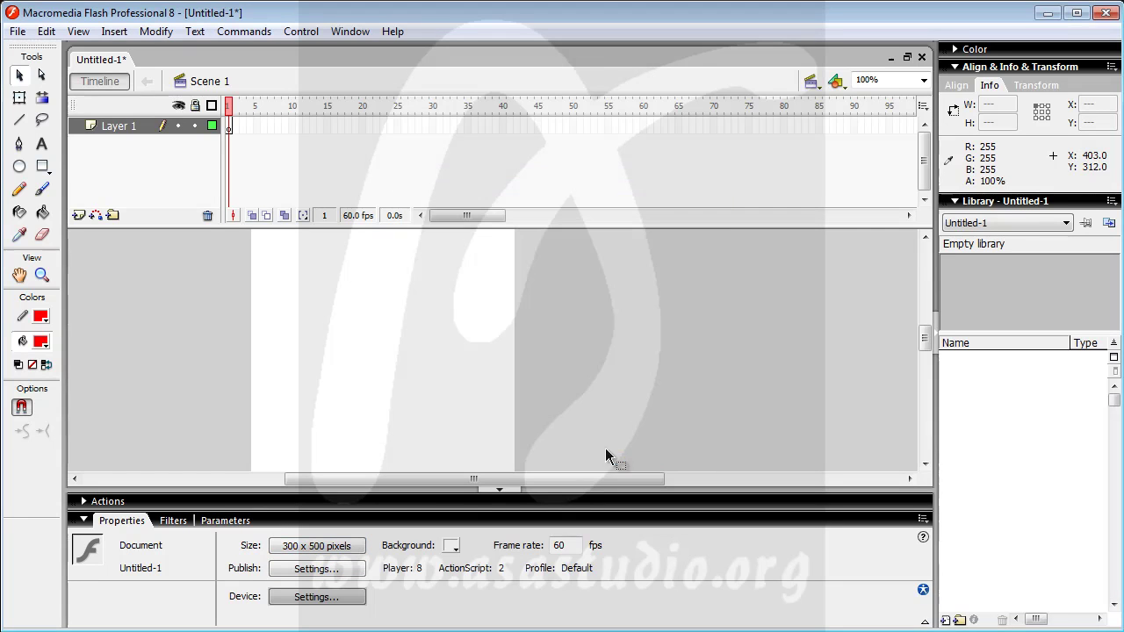
Step: Test the movie at the shortened stage height and close the preview
click(295, 34)
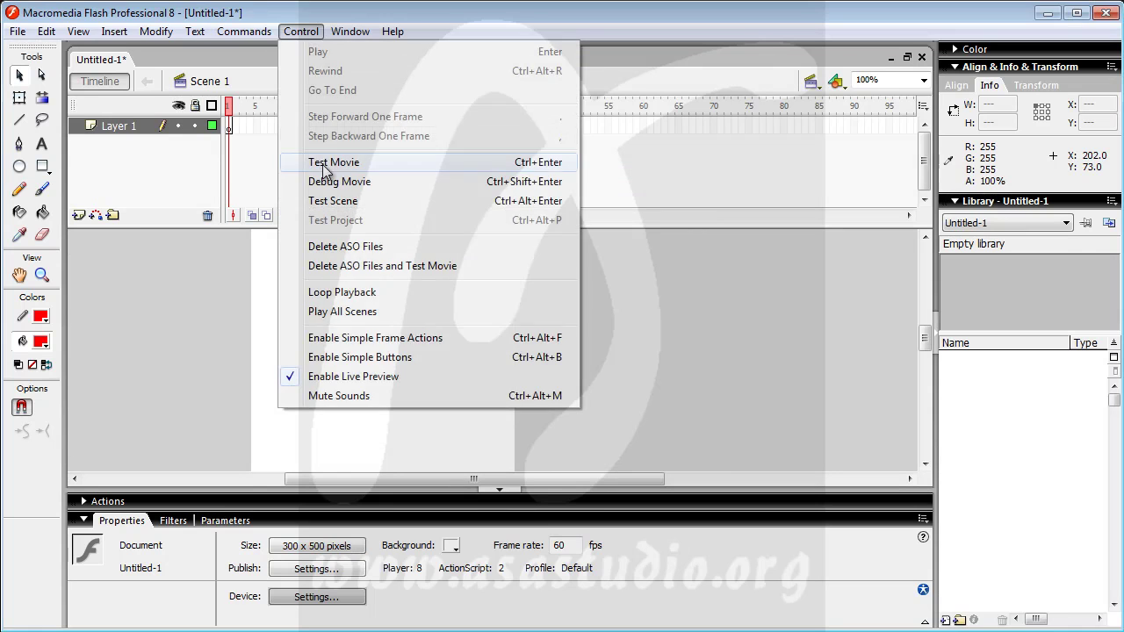
click(326, 161)
click(530, 120)
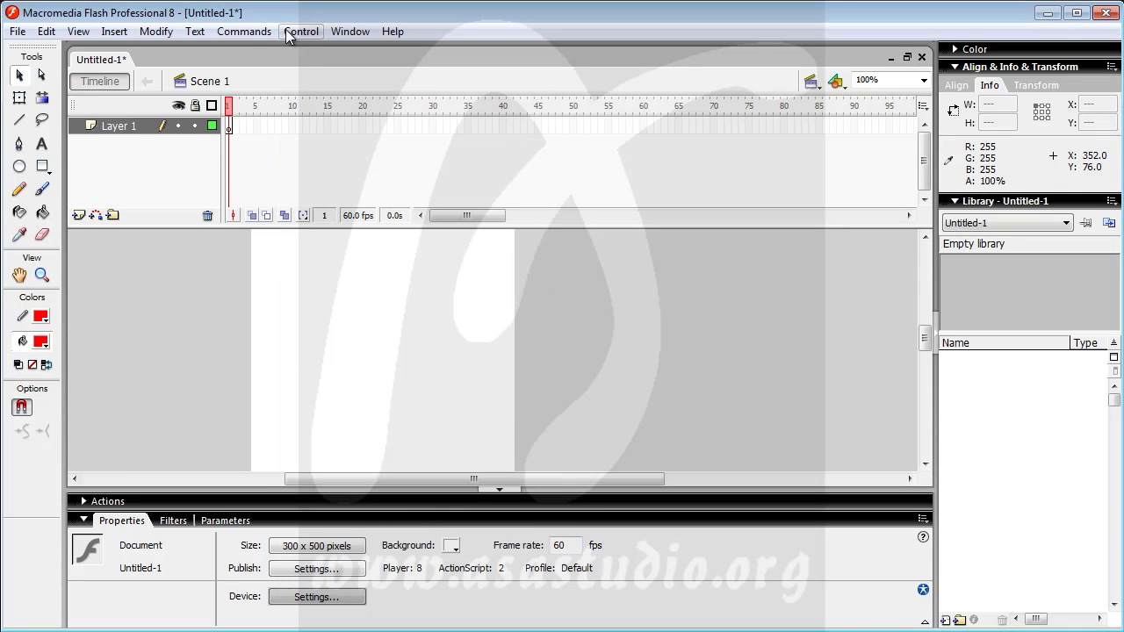
Step: Set the document width to 400 px
click(307, 550)
click(507, 303)
text(400)
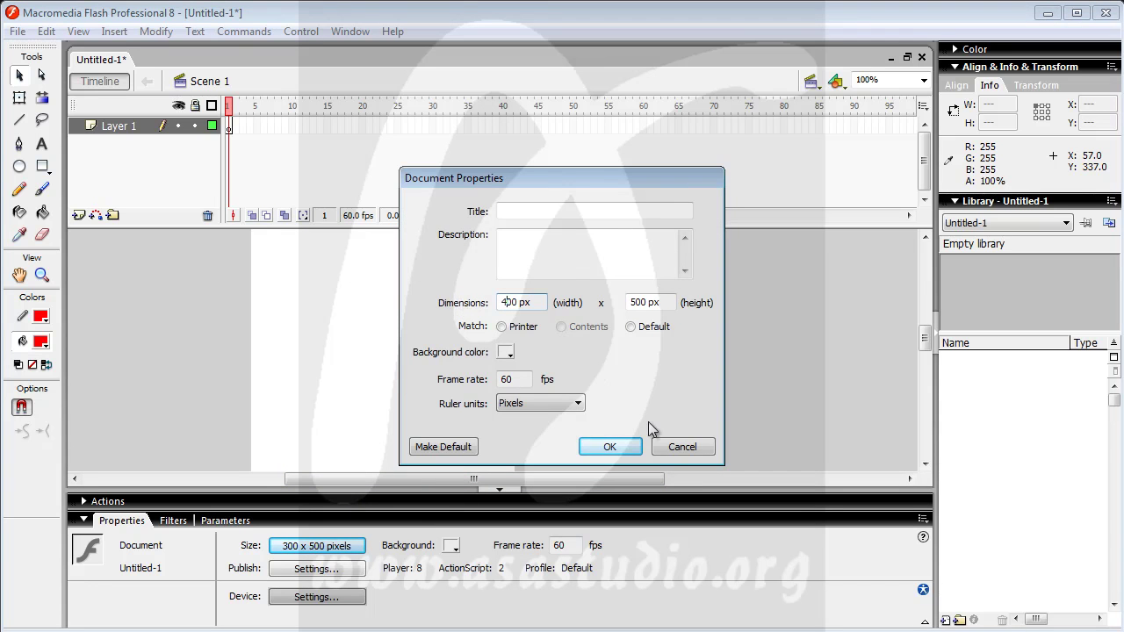
click(615, 447)
Step: Test the movie at the 400 x 500 px stage size and close the preview
click(302, 32)
click(328, 155)
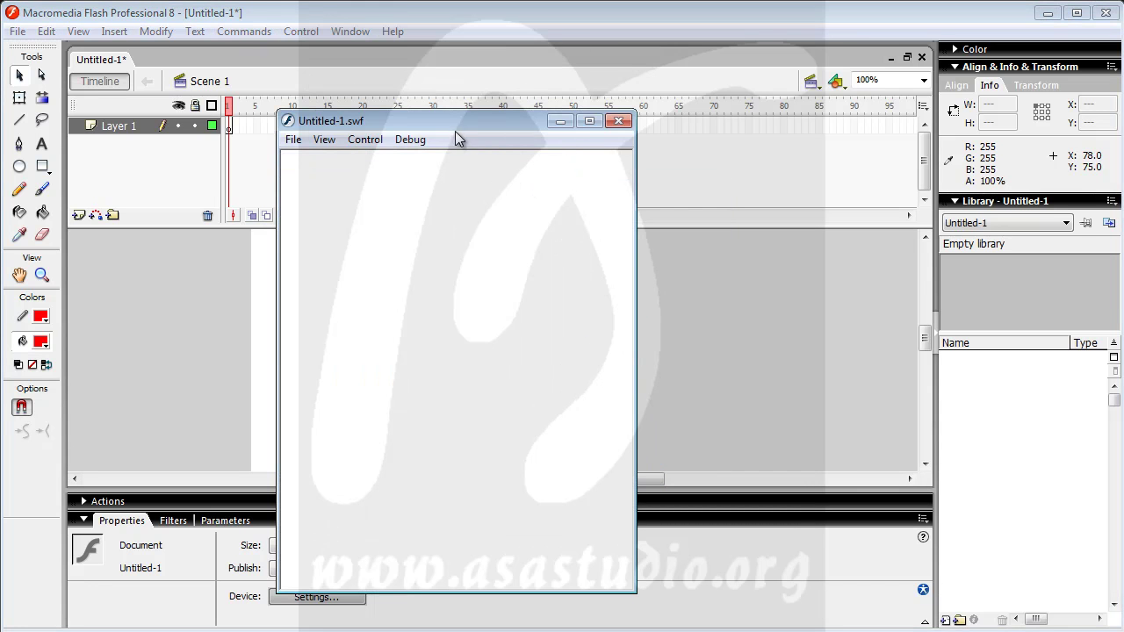
click(618, 122)
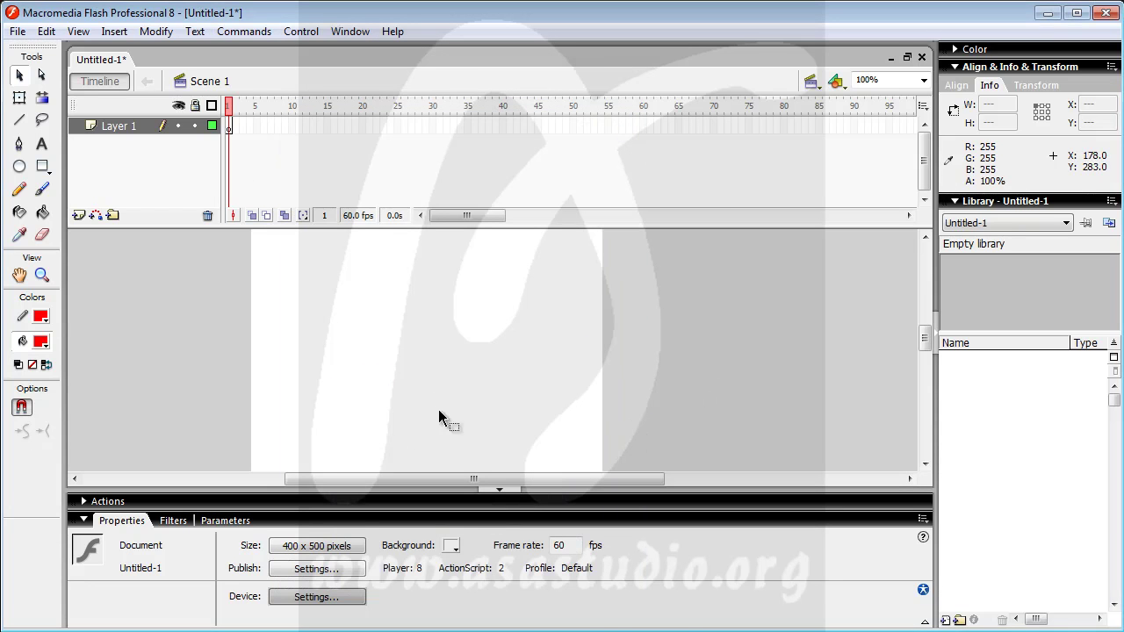
Step: Set the document background colour to light grey and test the movie, closing the preview after checking it
click(452, 546)
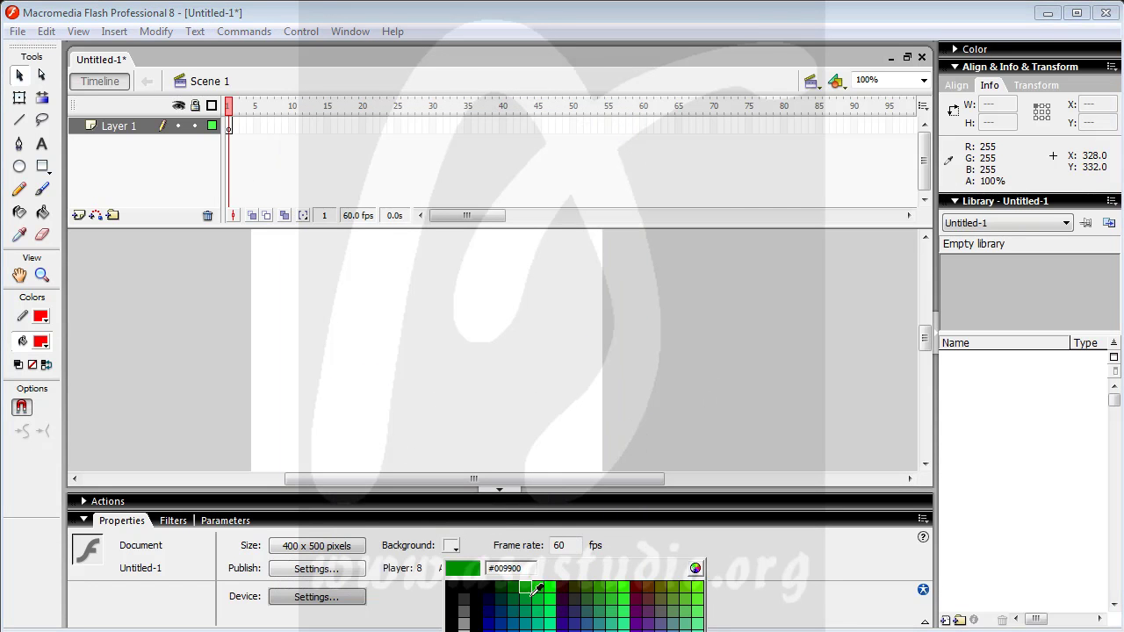
click(466, 628)
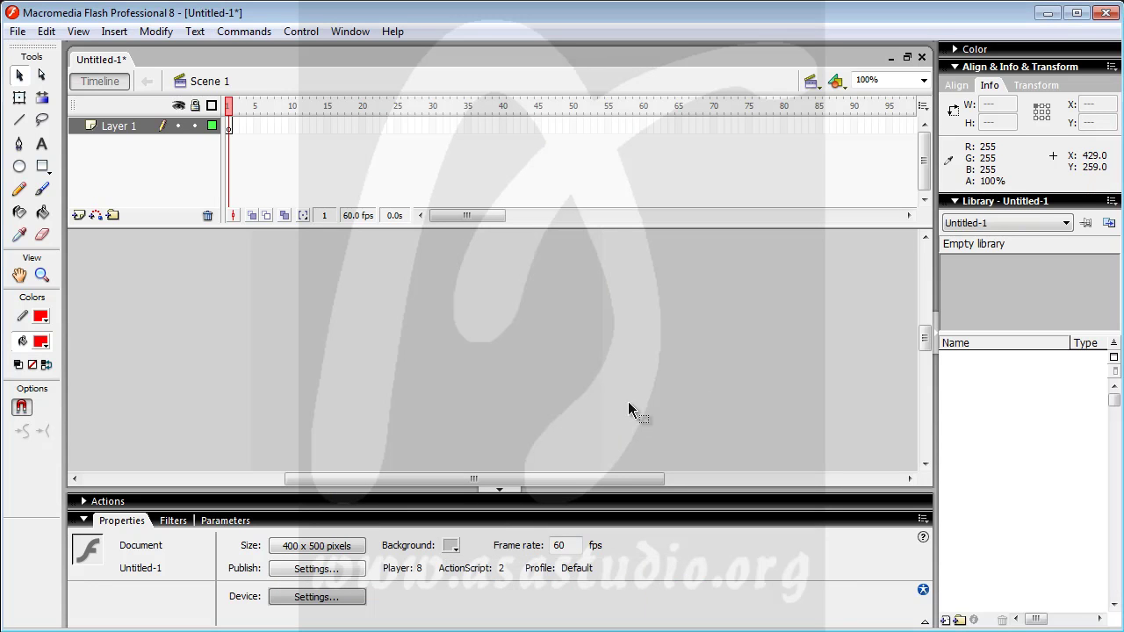
click(300, 31)
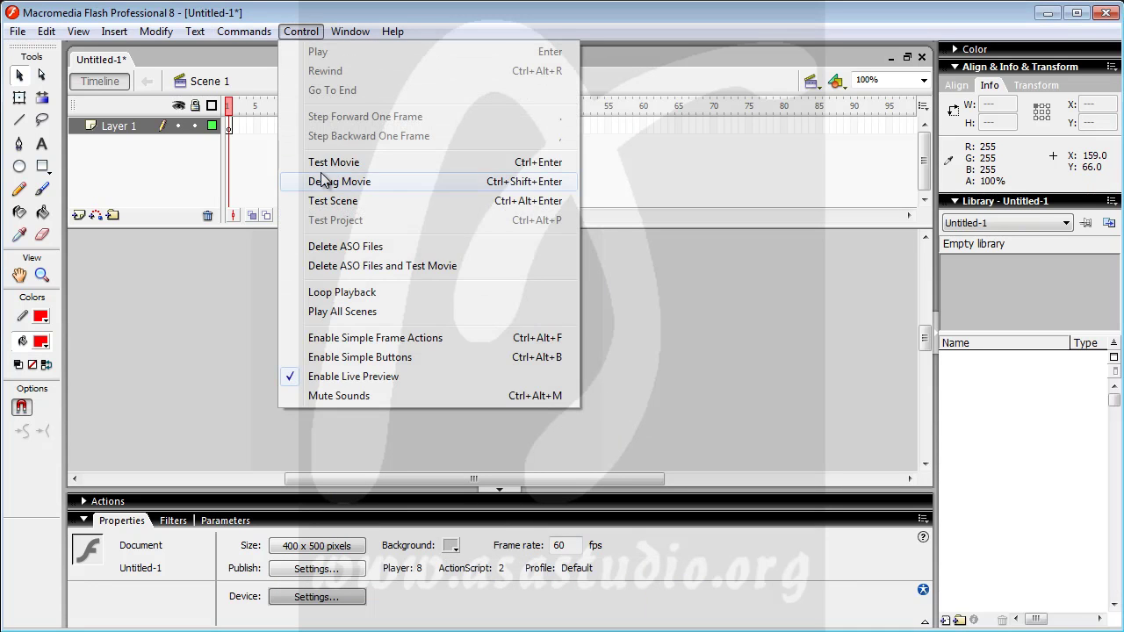
click(320, 165)
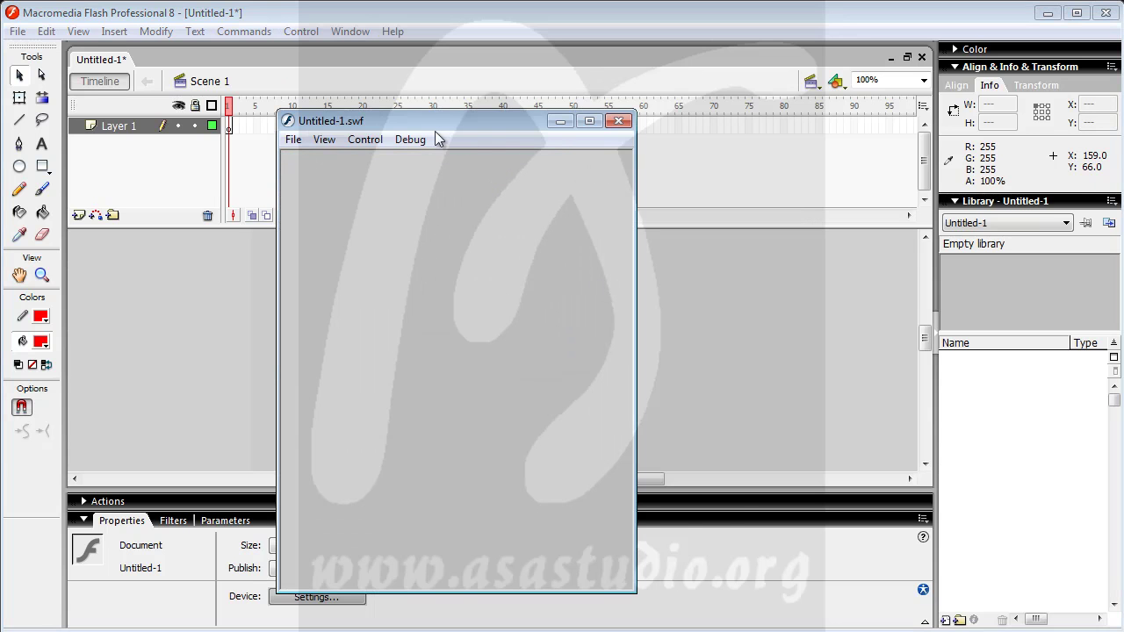
drag(434, 125, 547, 67)
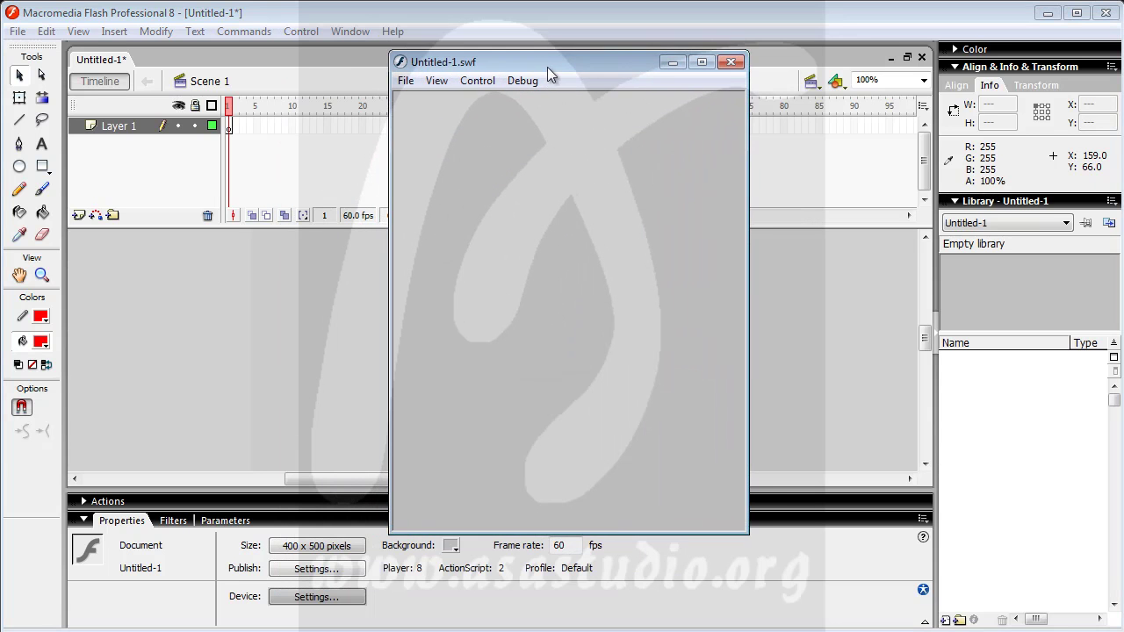
click(731, 63)
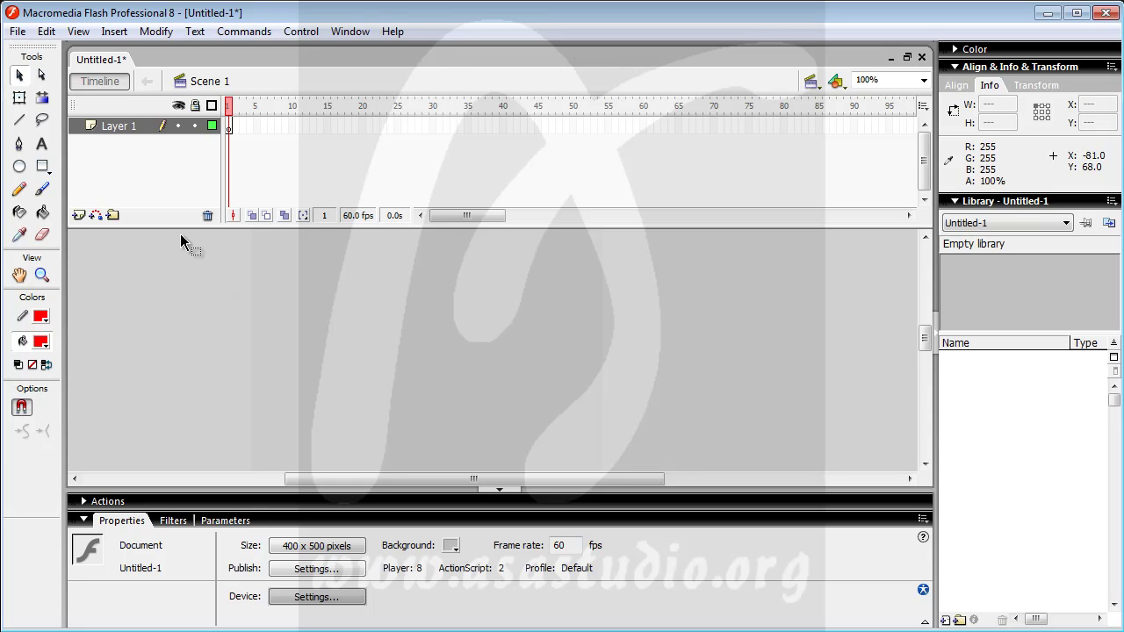
Step: Draw a narrow upright red oval about 17 x 58 px on the stage and select its fill
click(19, 166)
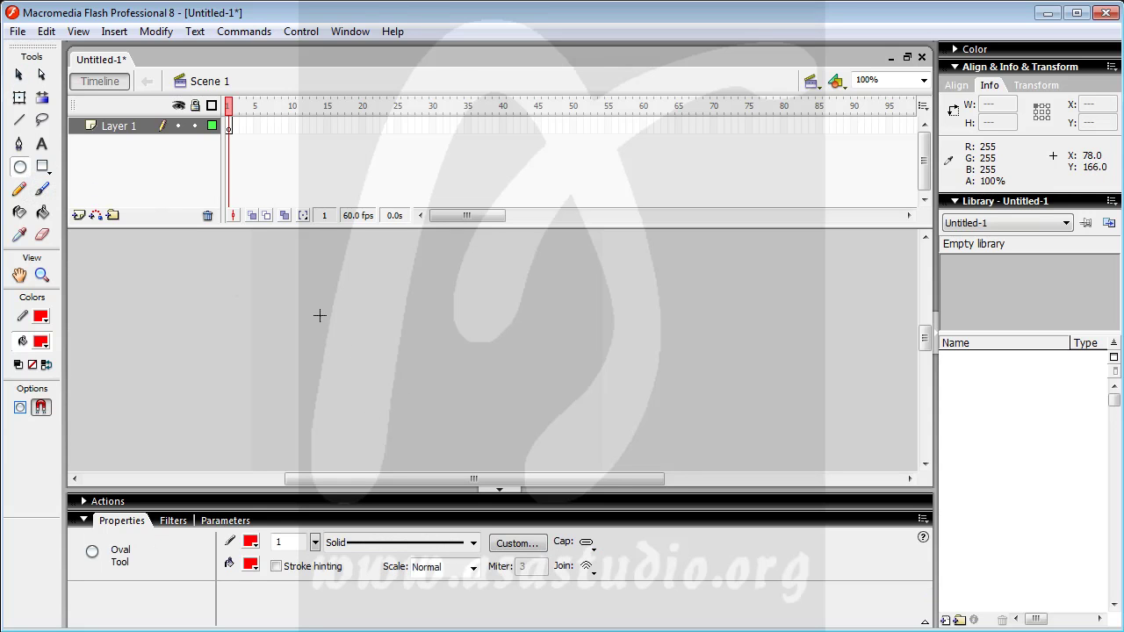
drag(325, 286, 340, 335)
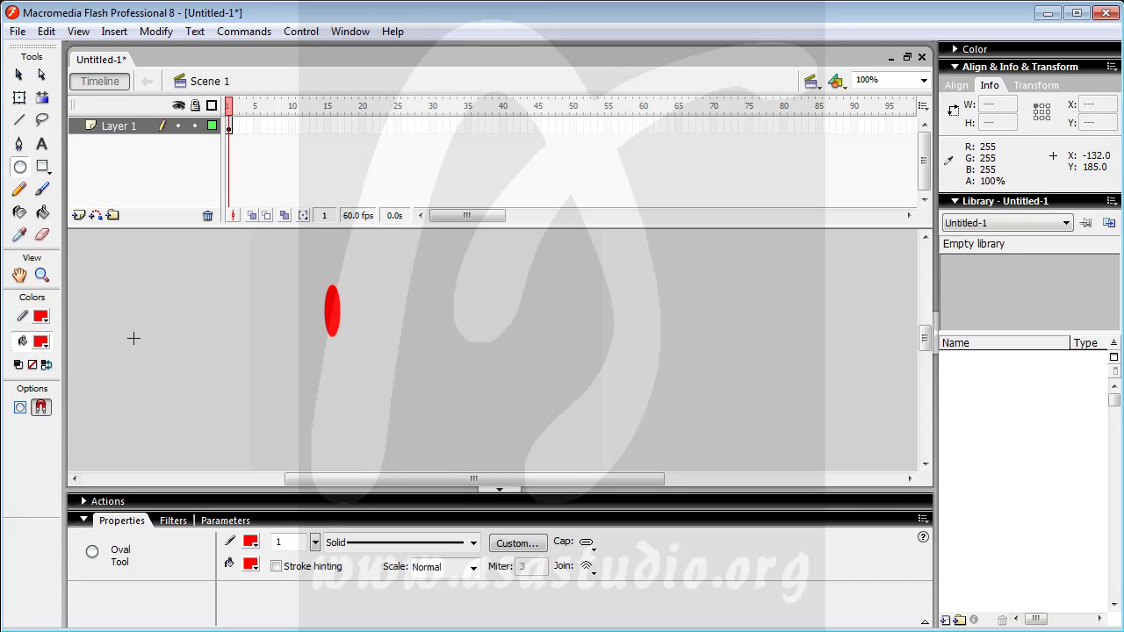
click(19, 75)
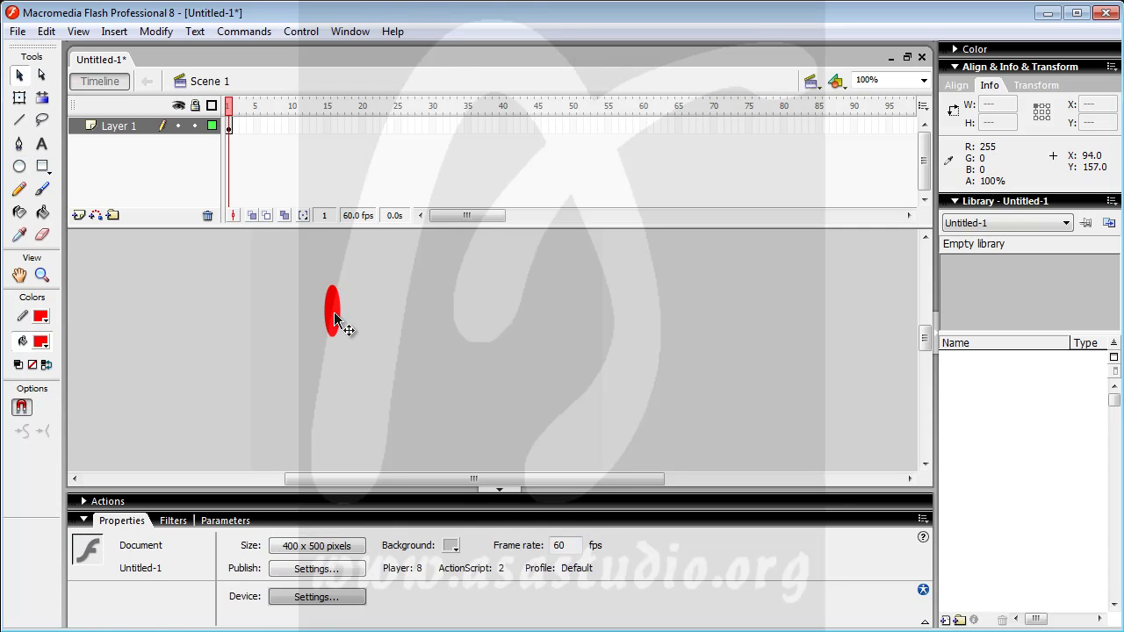
click(332, 312)
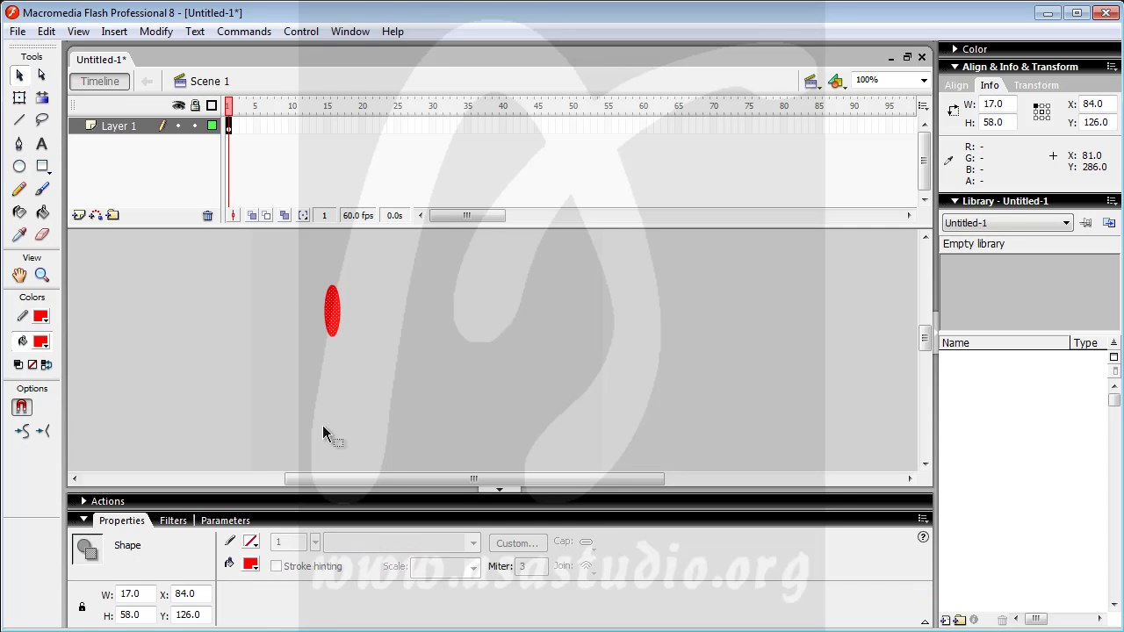
Step: Fill the red oval with the black-and-white radial gradient and delete its red outline
click(41, 341)
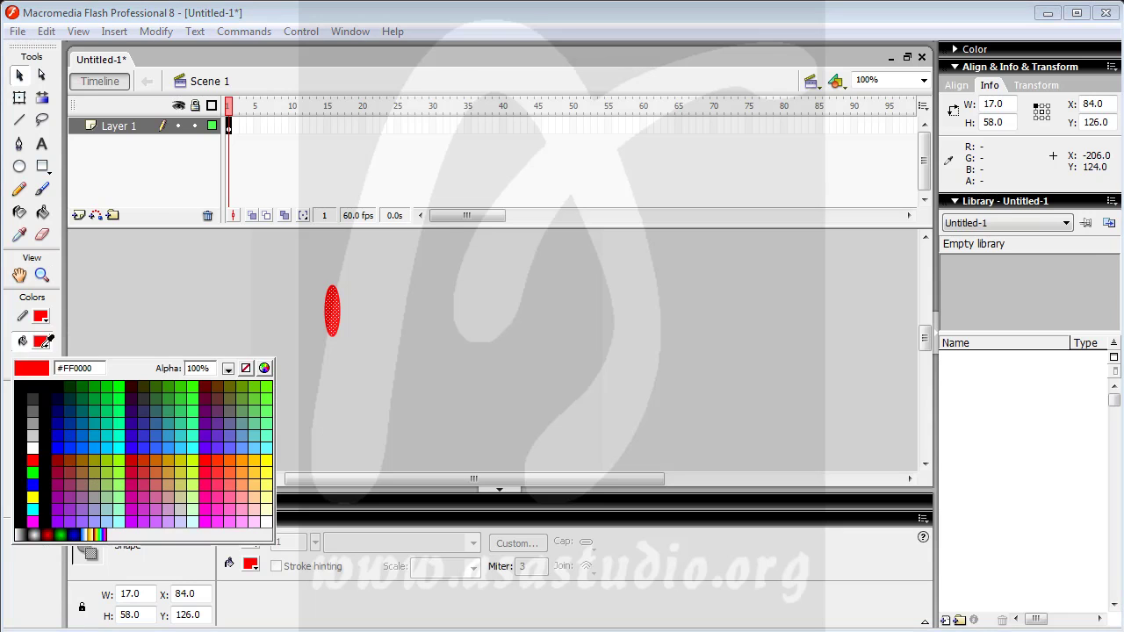
click(33, 533)
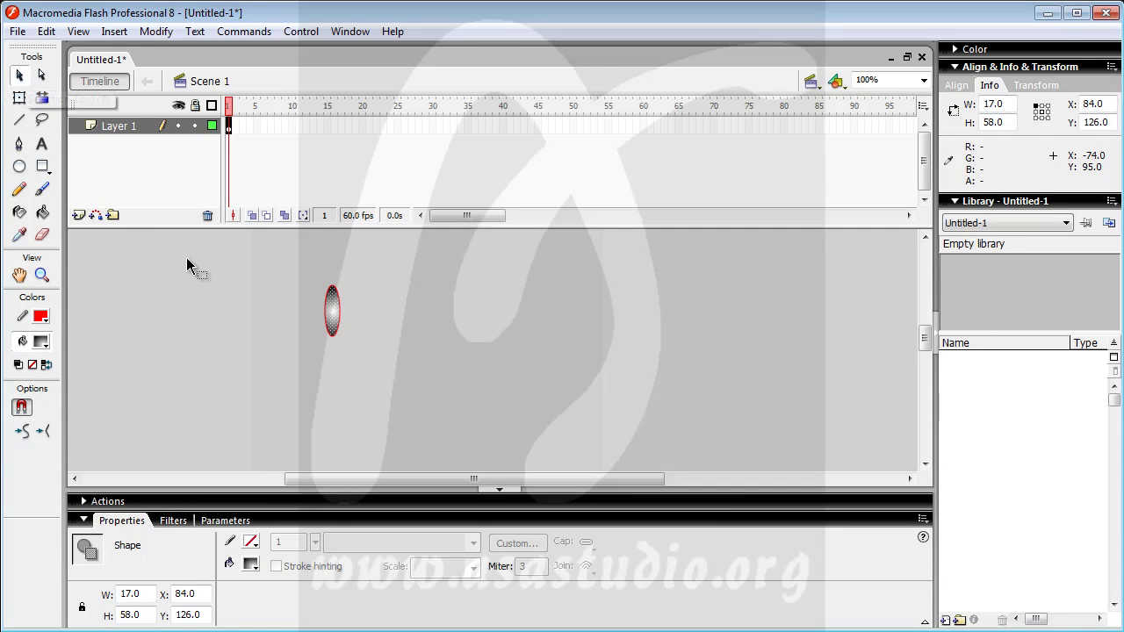
click(21, 76)
click(254, 327)
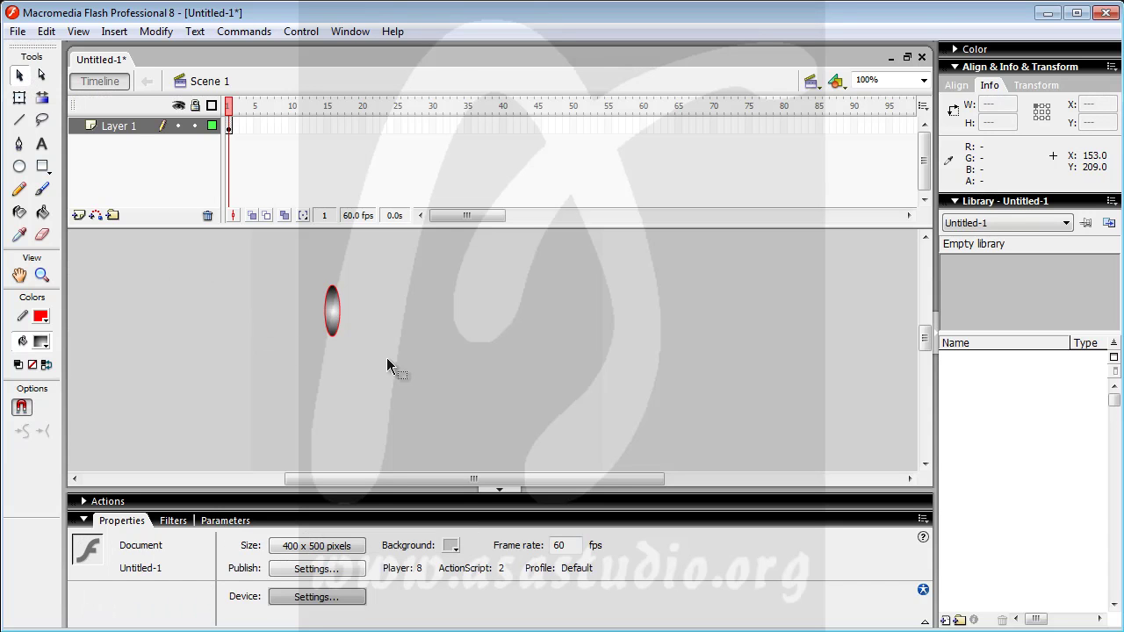
click(334, 336)
key(Delete)
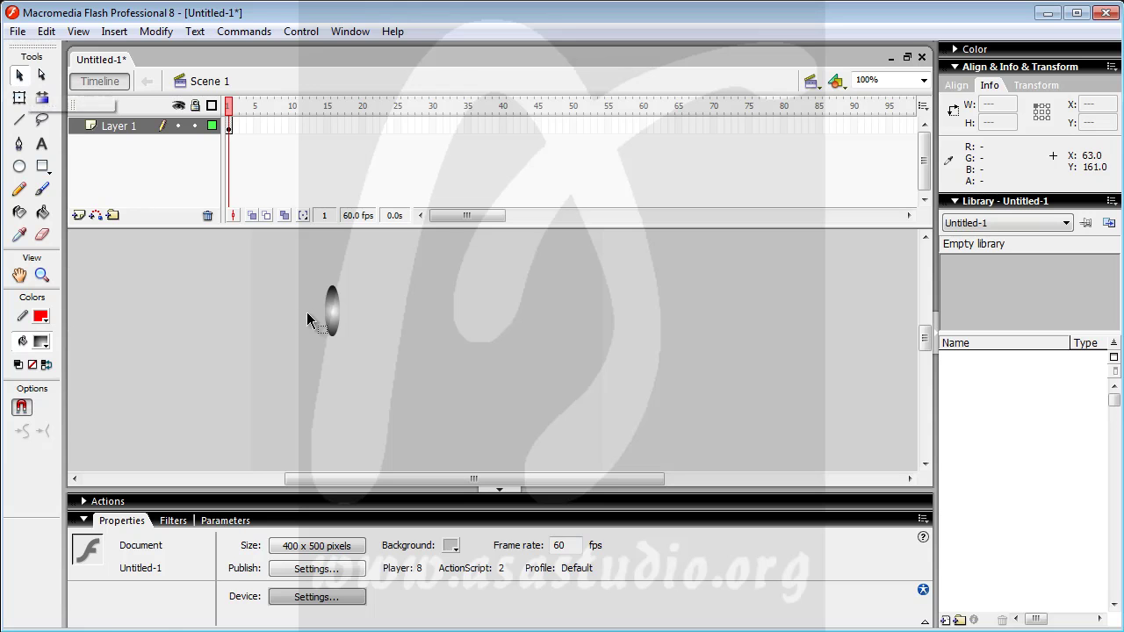
click(335, 316)
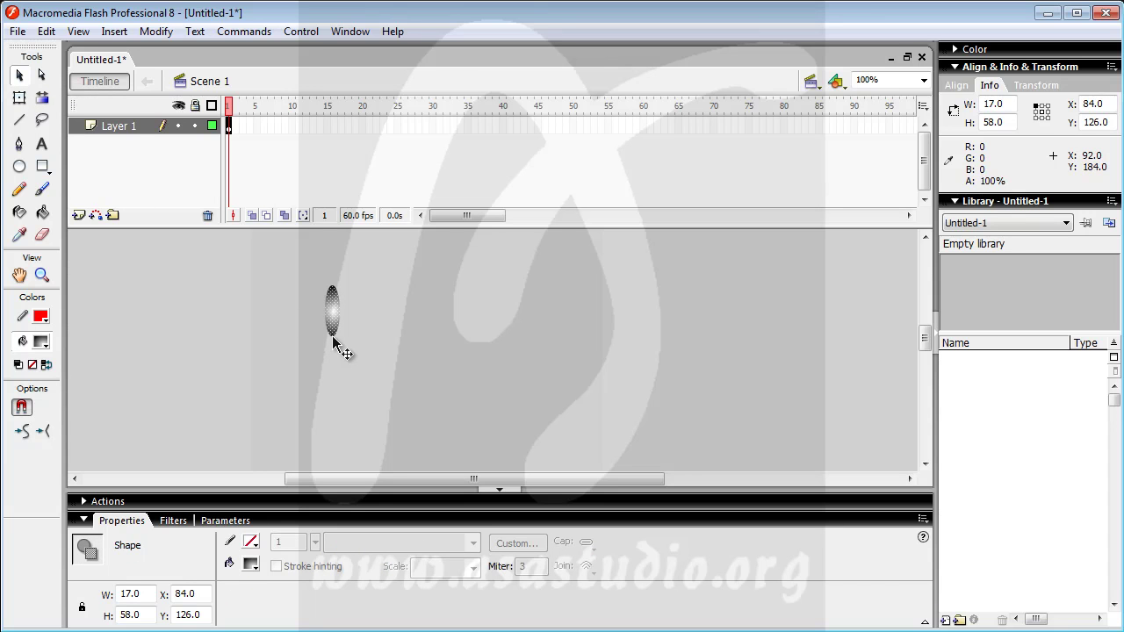
click(288, 277)
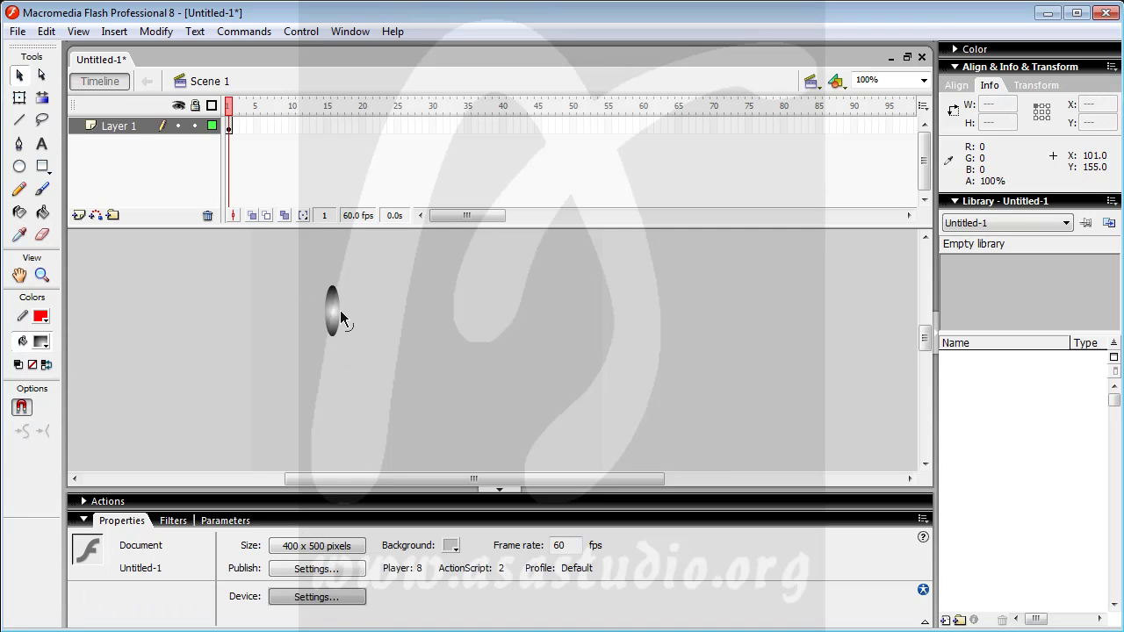
Step: Pull the oval's sides outward and push its upper and lower edges inward to form a long flat shape
drag(341, 312, 256, 311)
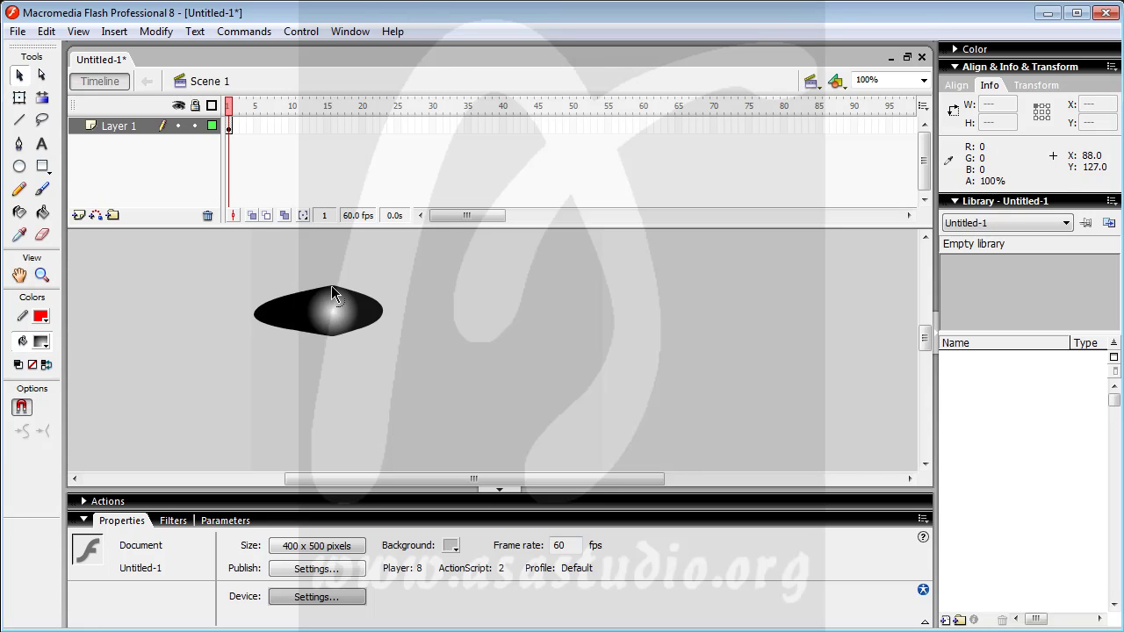
drag(332, 285, 331, 296)
drag(332, 337, 315, 324)
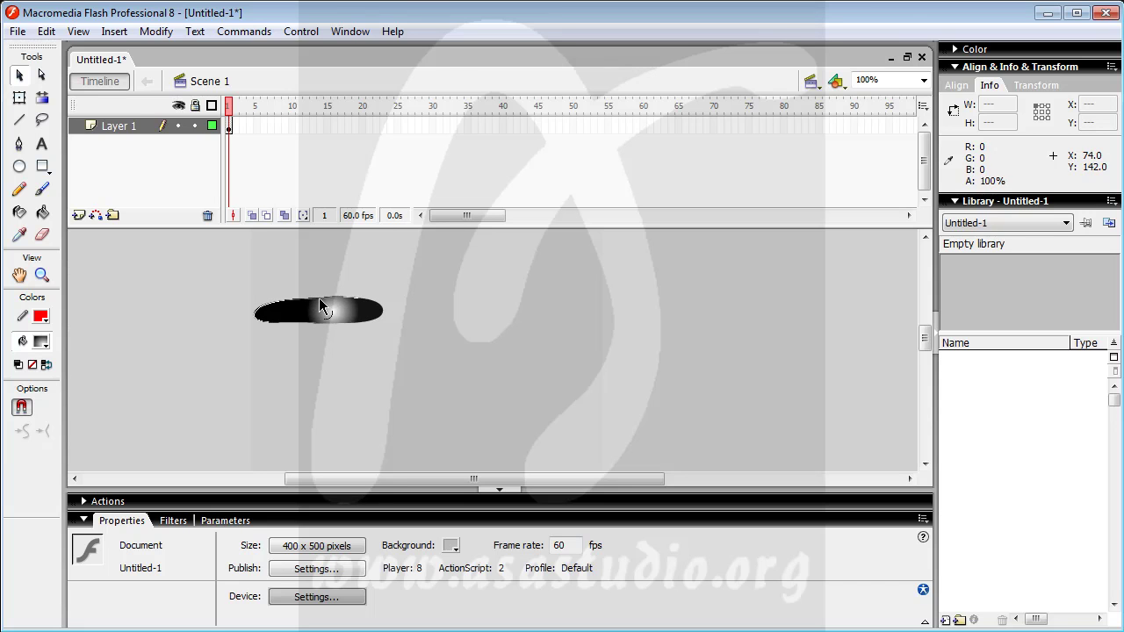
drag(337, 296, 334, 301)
click(308, 318)
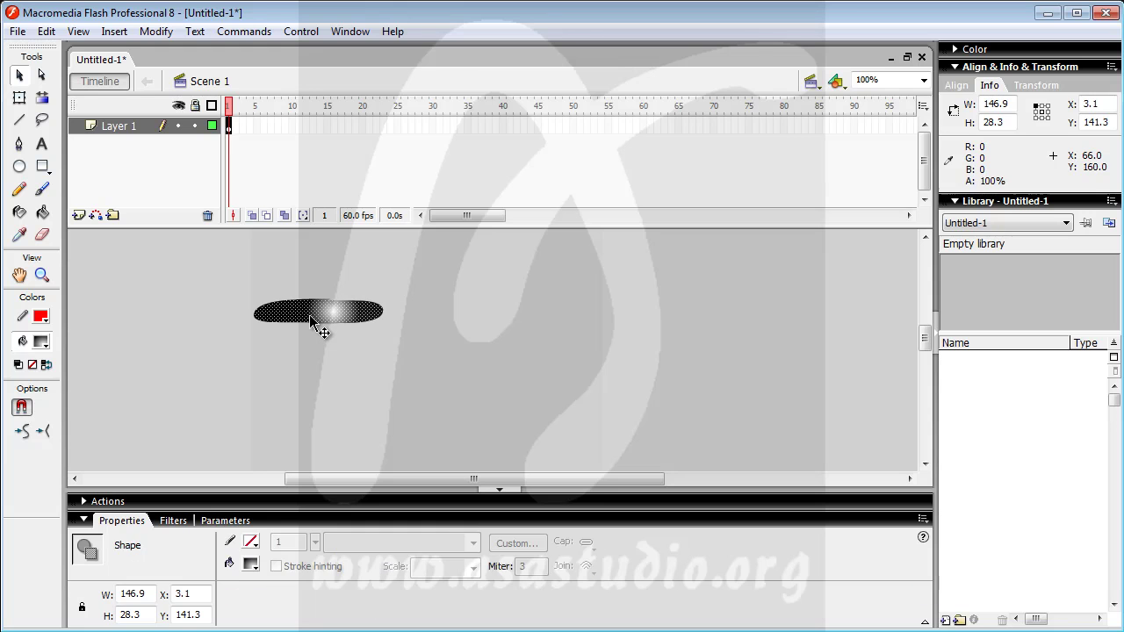
key(Escape)
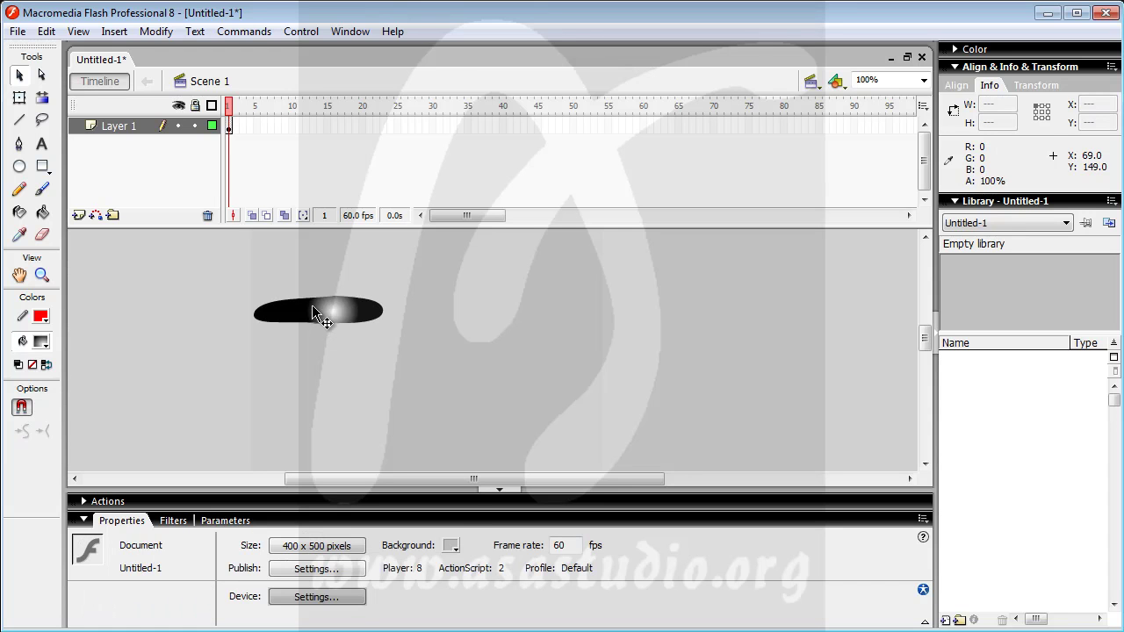
Step: Undo the edge reshaping to restore the narrow upright oval
key(ctrl+z)
key(ctrl+z)
key(ctrl+z)
key(ctrl+z)
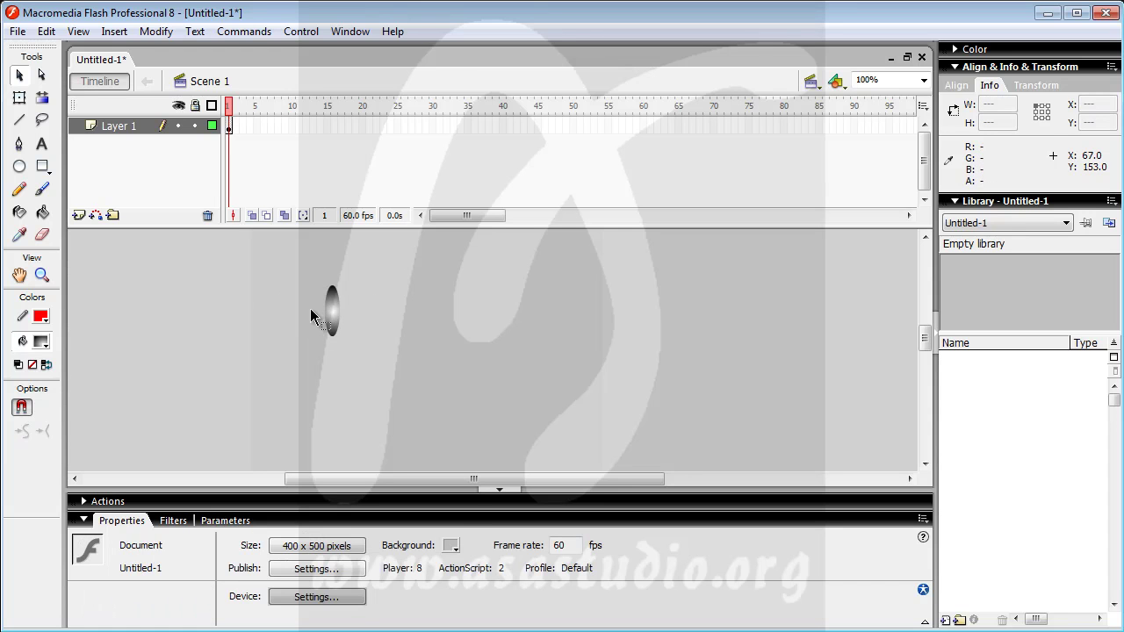
Step: Turn the oval's radial gradient a quarter turn with the Gradient Transform tool and enlarge it beyond the oval's edges
click(44, 343)
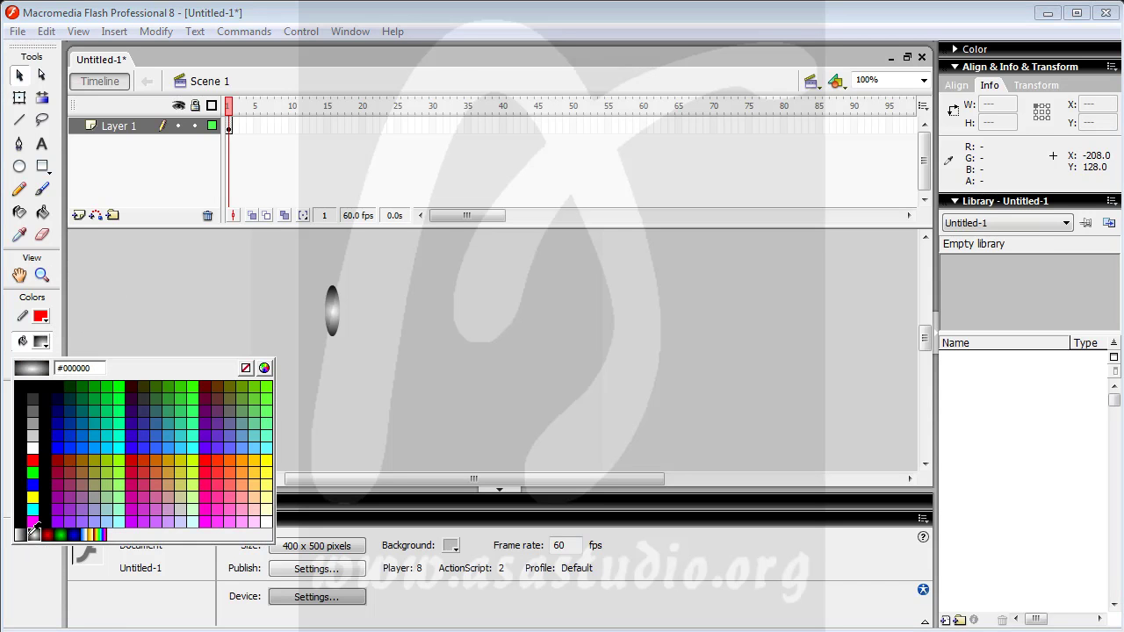
click(37, 531)
click(43, 97)
click(333, 313)
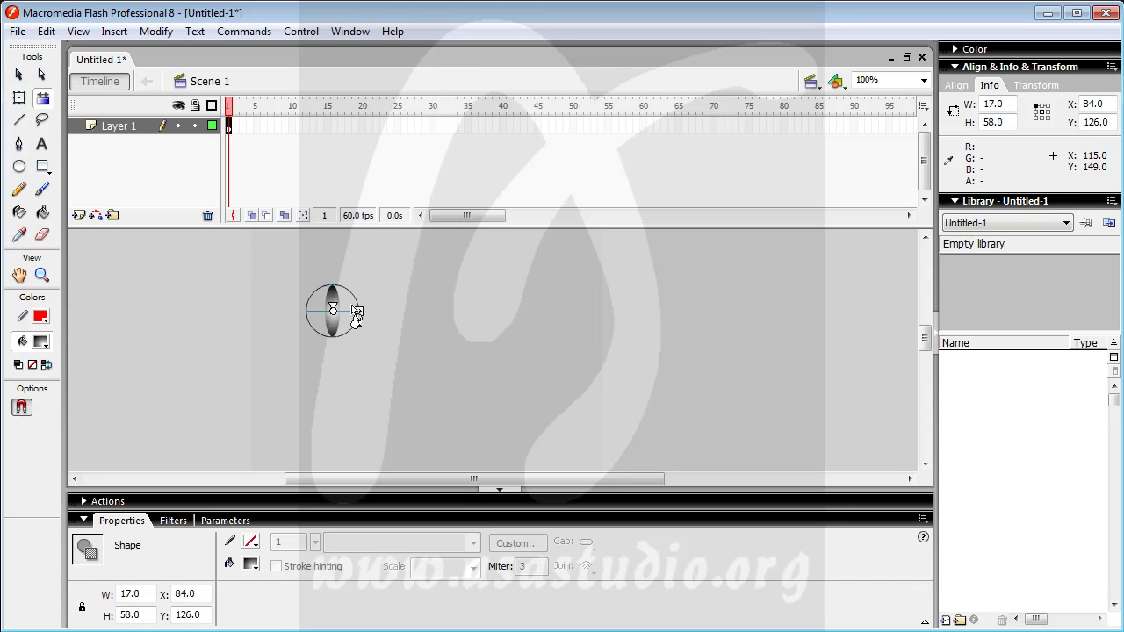
drag(360, 311, 272, 390)
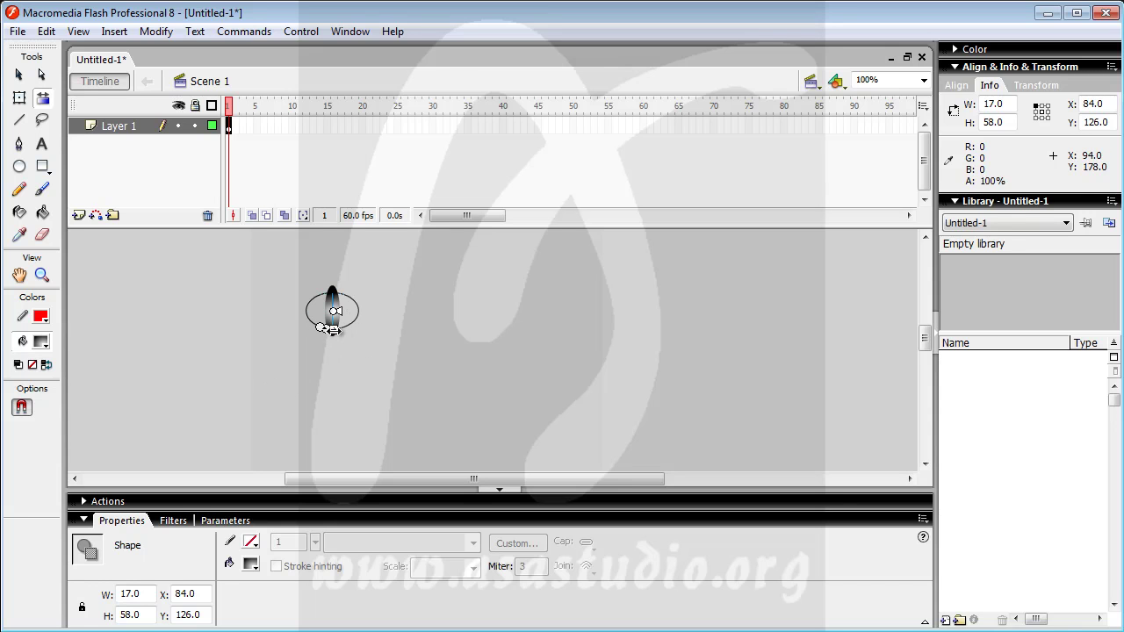
drag(330, 329, 328, 354)
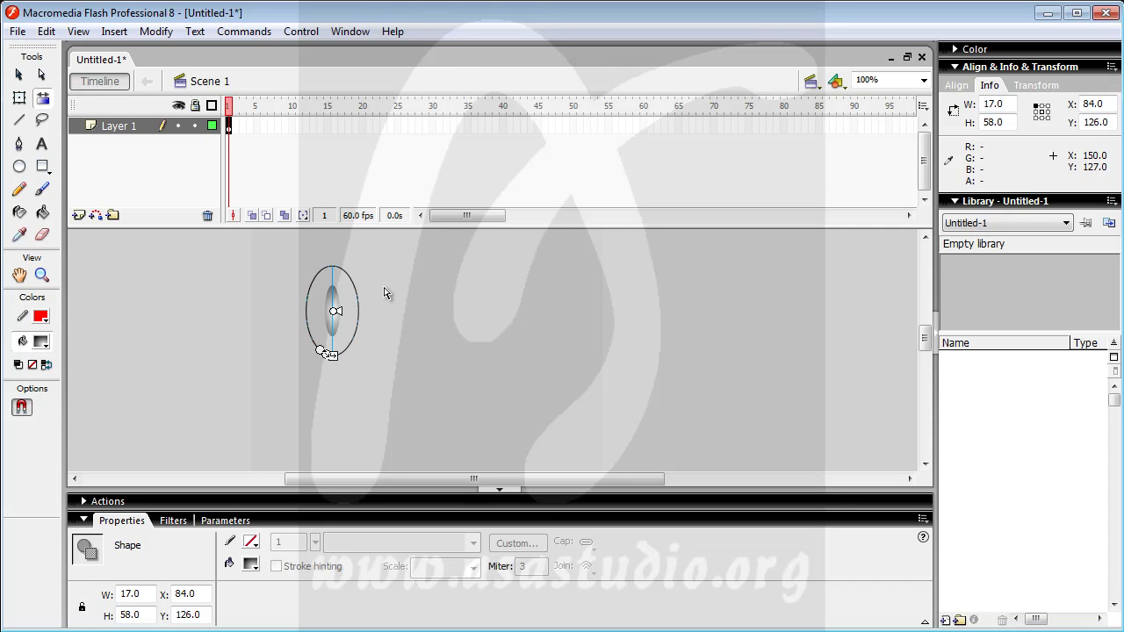
click(378, 314)
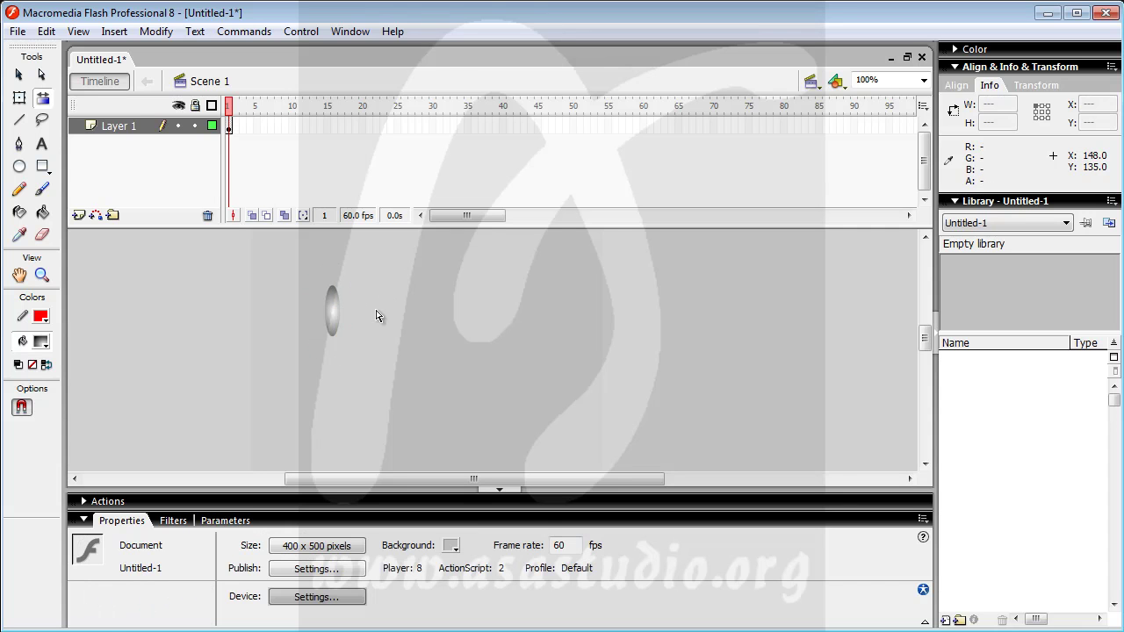
click(330, 306)
mouse_move(319, 351)
mouse_down()
mouse_move(302, 419)
mouse_move(318, 360)
mouse_up()
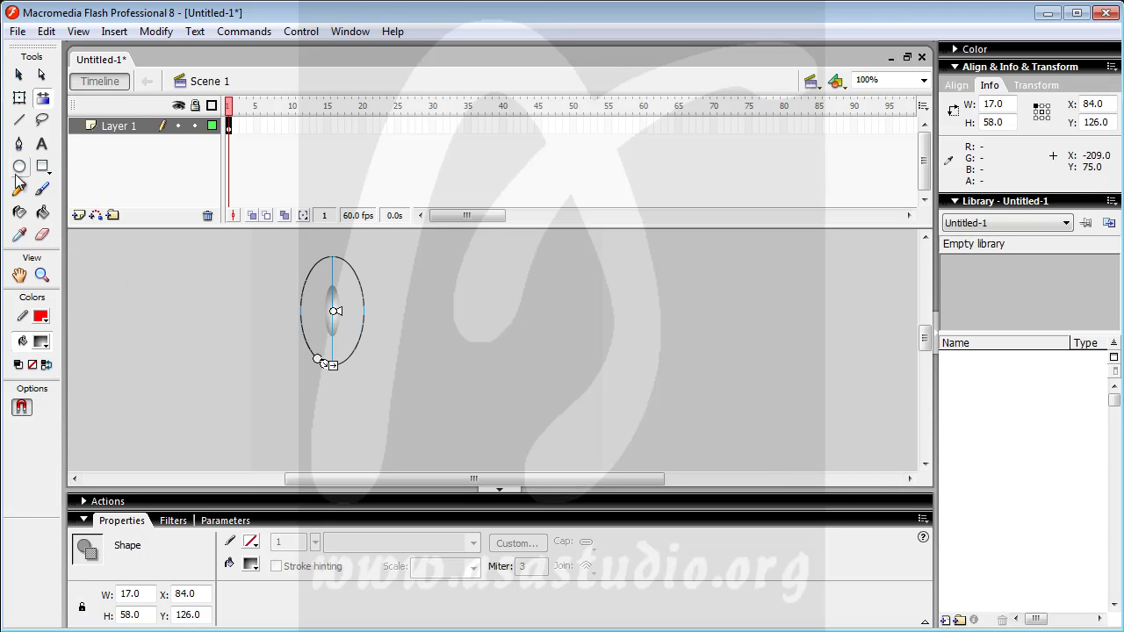
Step: Scale the selected oval to 40% height and 180% width
click(19, 75)
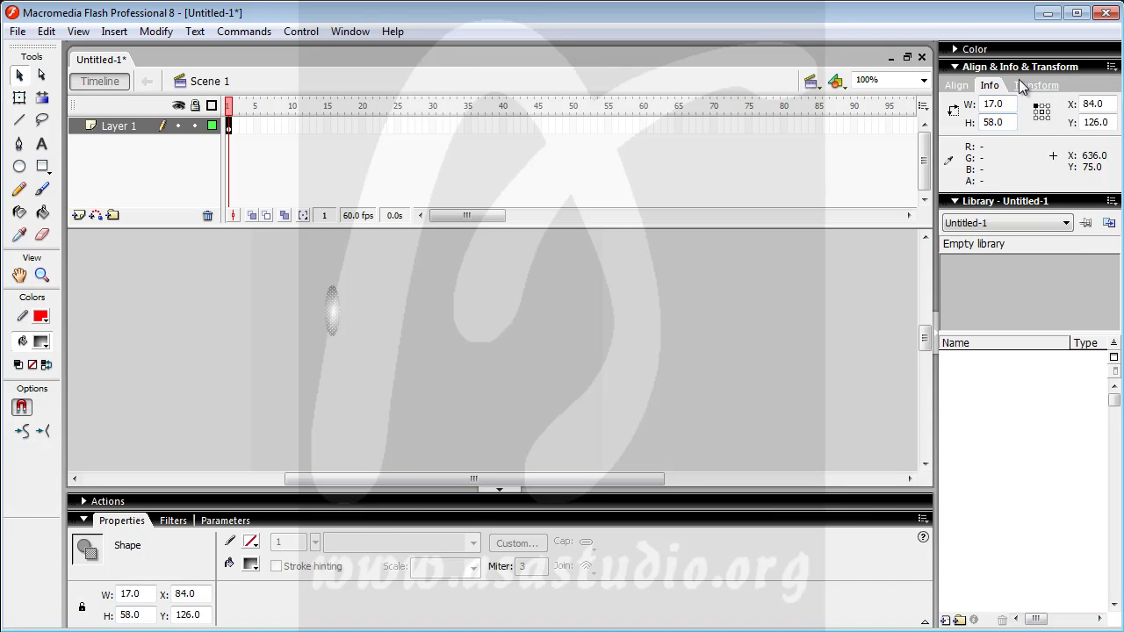
click(1047, 85)
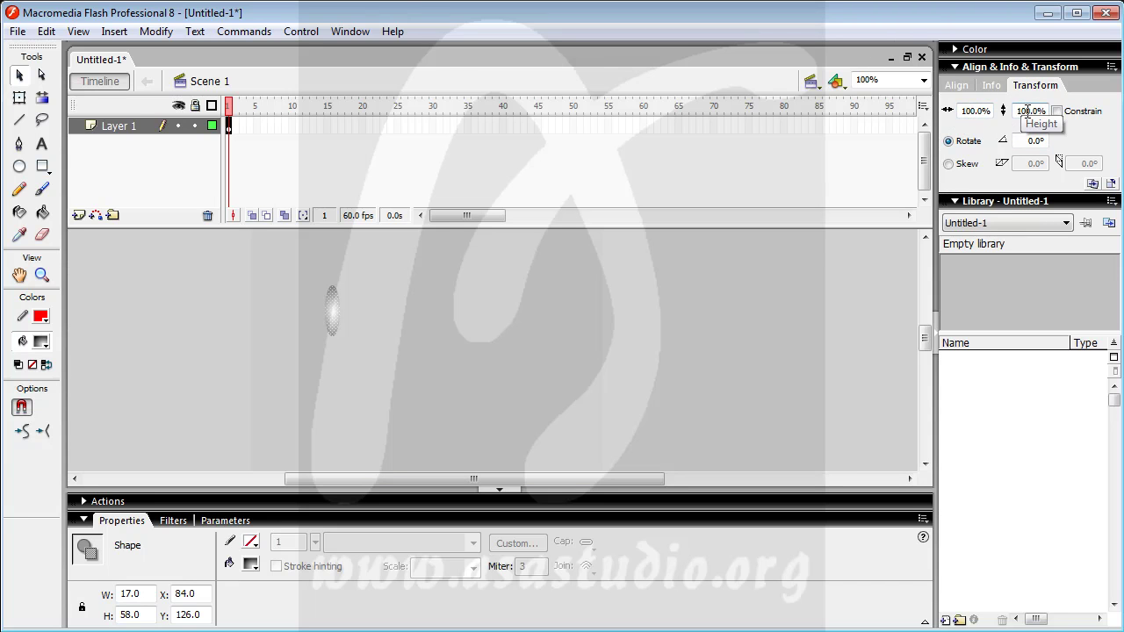
drag(1027, 110, 996, 116)
text(4)
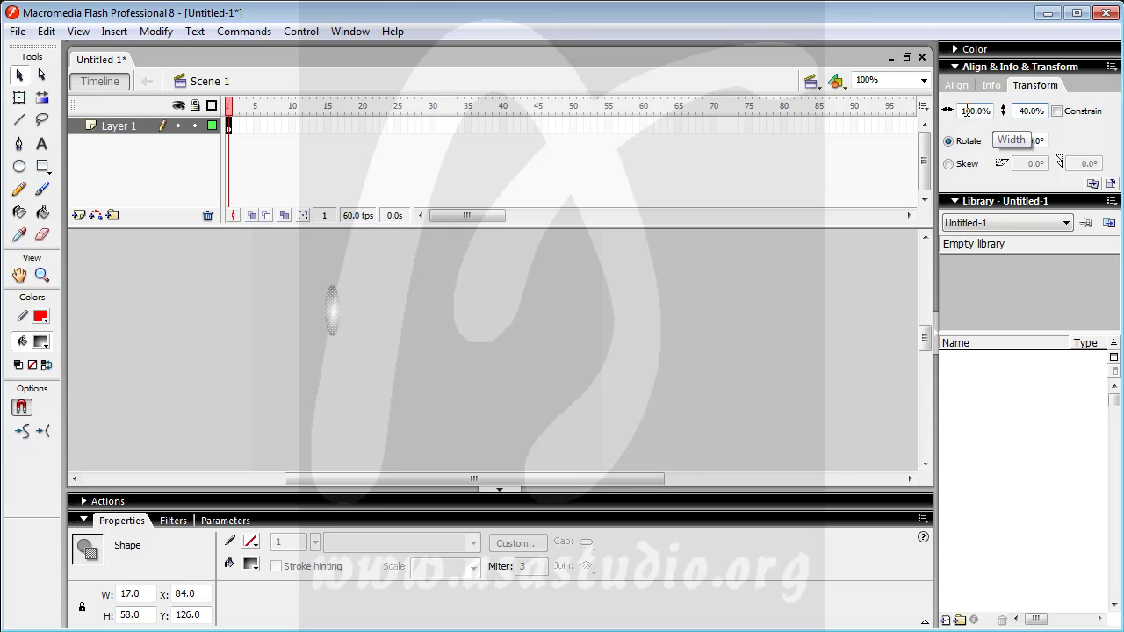
key(Return)
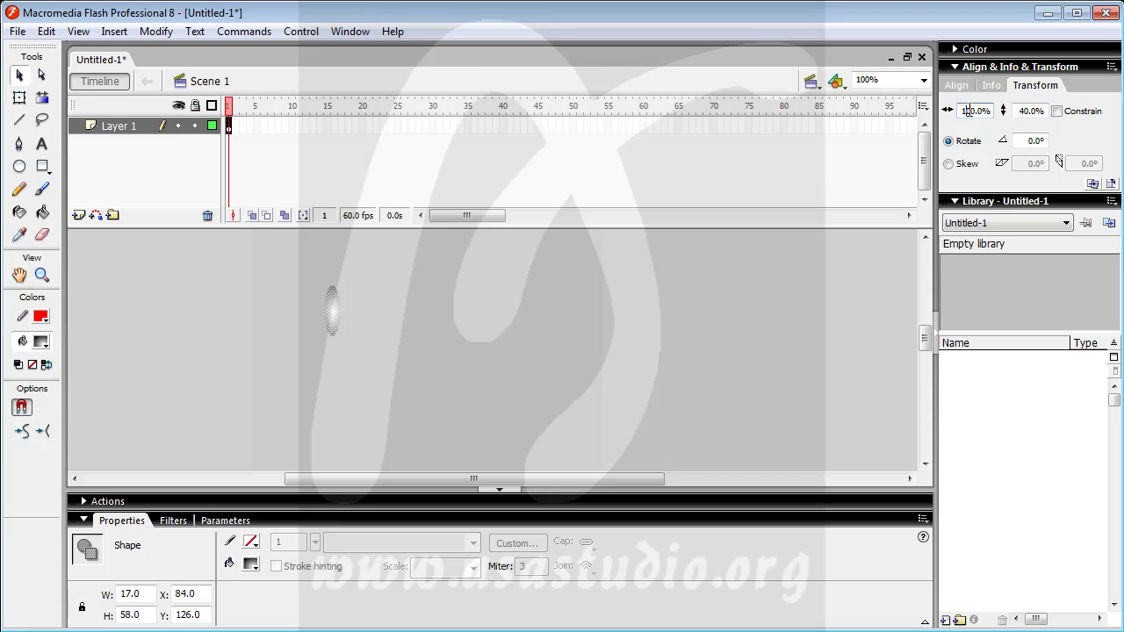
click(967, 110)
key(Return)
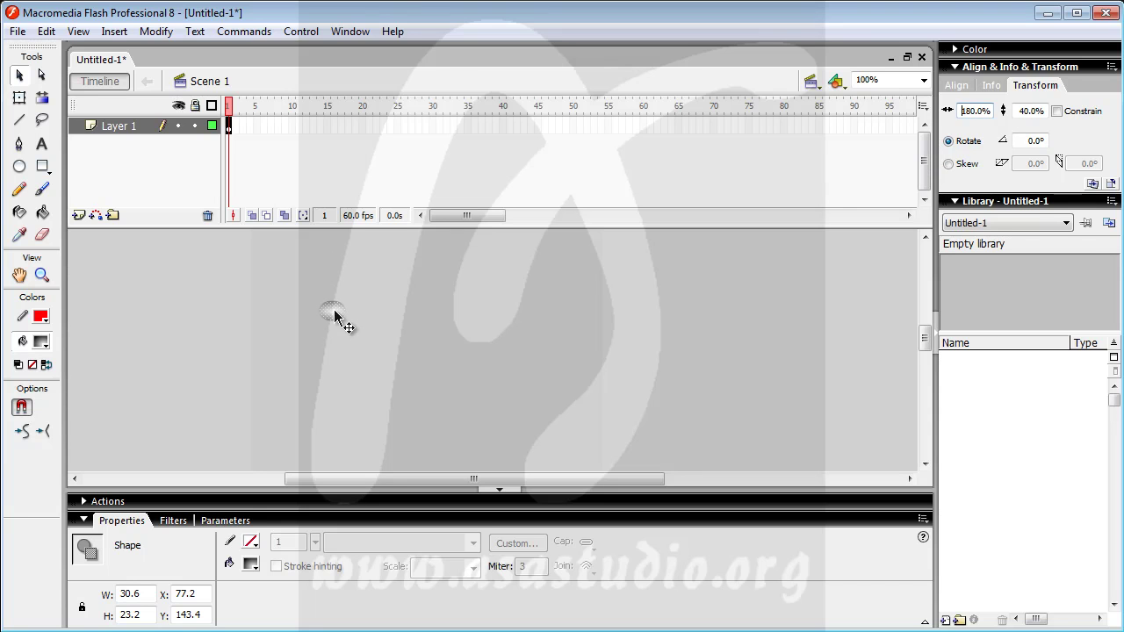
Step: Increase the oval's width scale to 300% and finally to 400%, and deselect it
double_click(972, 111)
text(300)
key(Return)
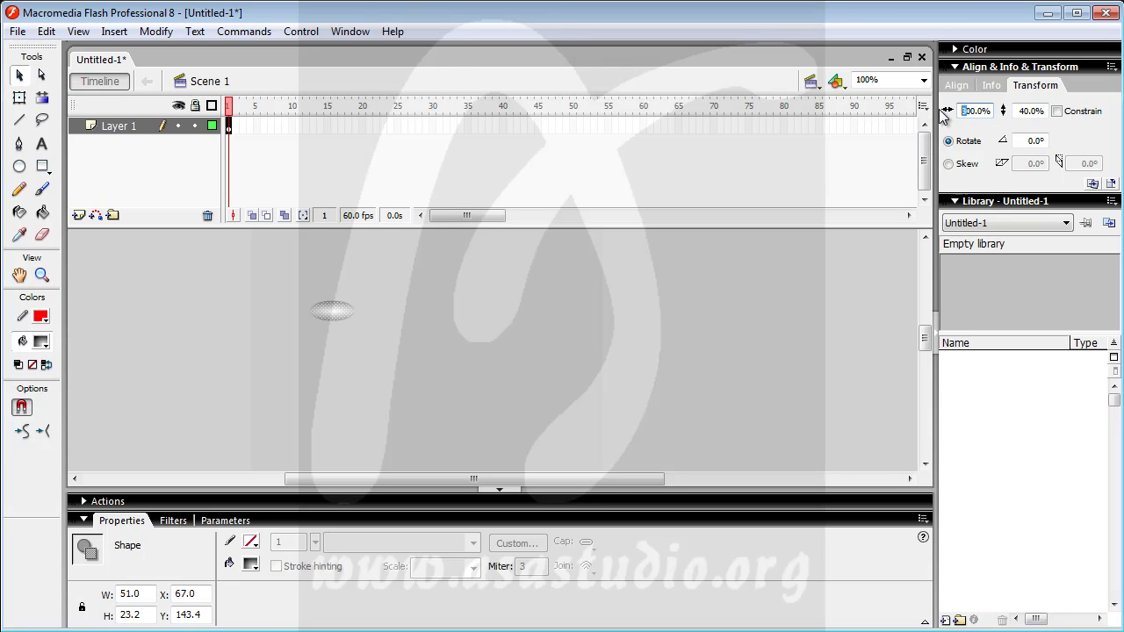
key(Return)
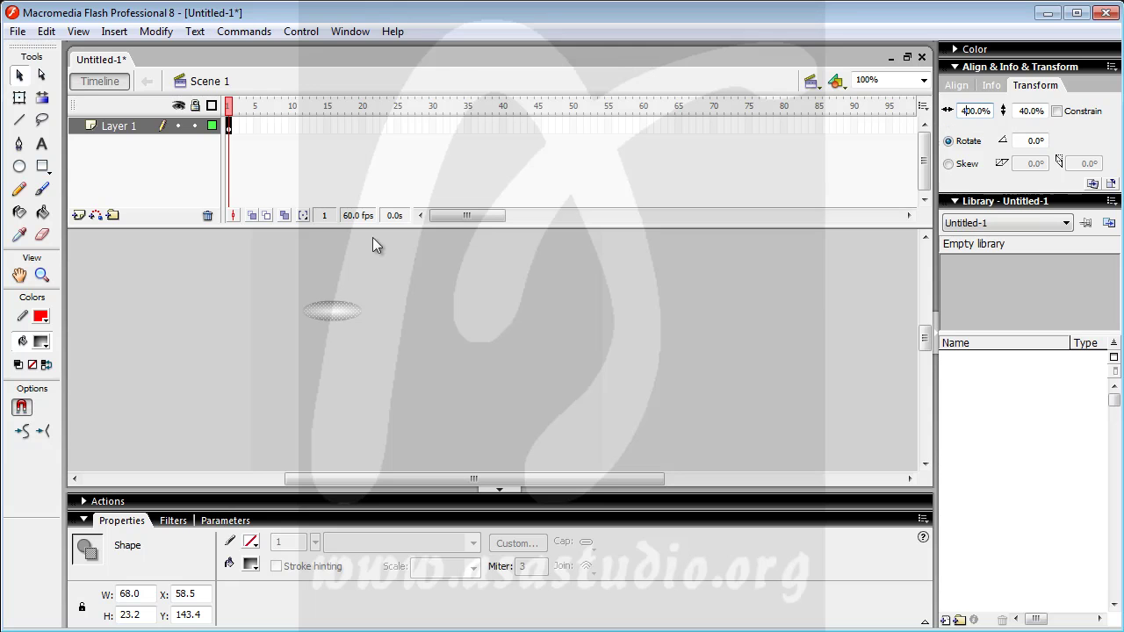
click(313, 338)
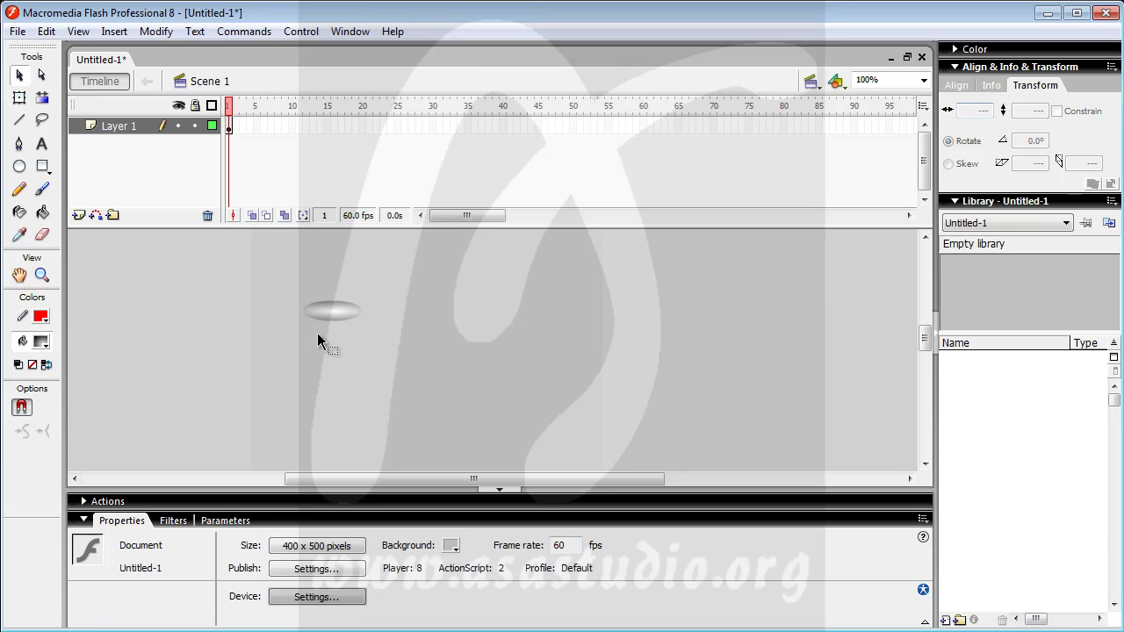
Step: Reselect the flattened oval and scale its width to 200%
click(338, 315)
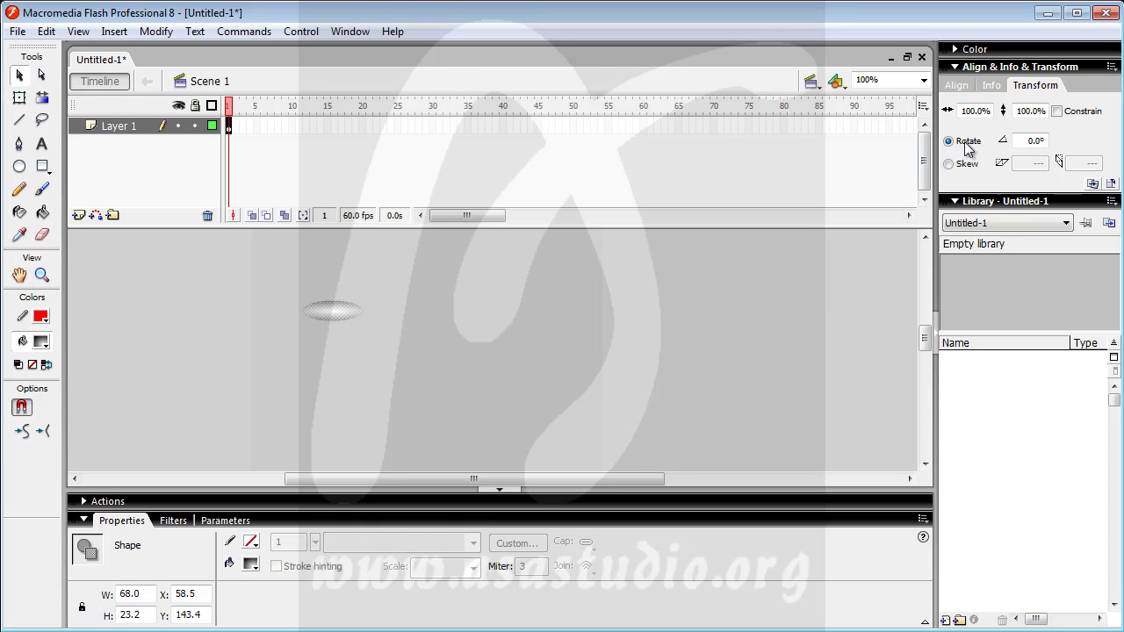
drag(966, 113, 958, 121)
text(2)
key(Return)
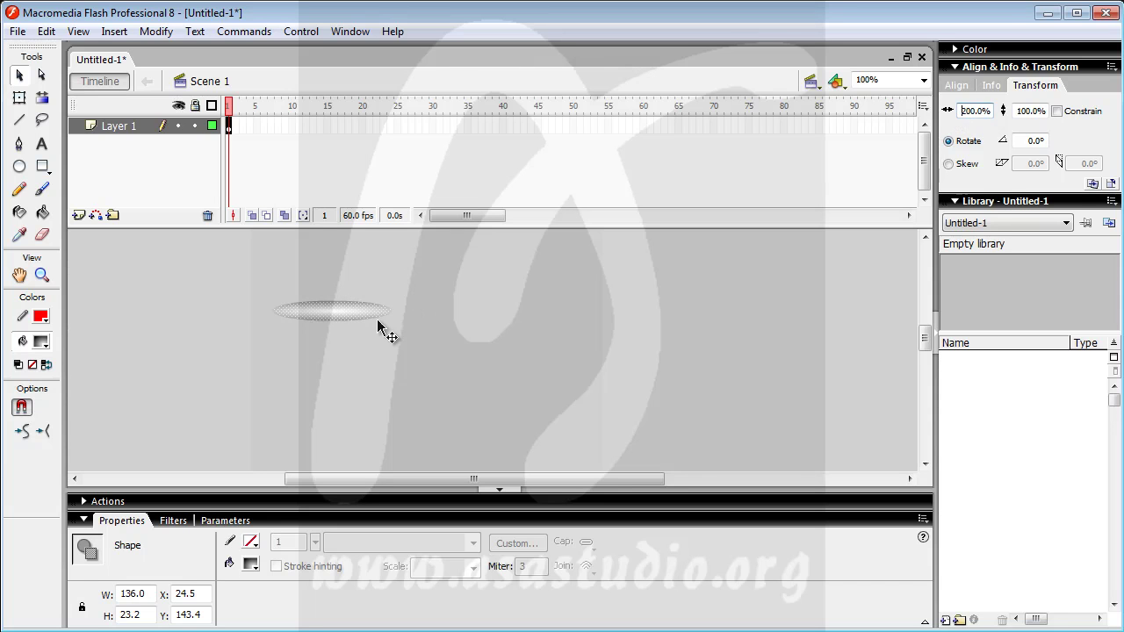
click(237, 344)
Step: Copy the long flat gradient oval to the clipboard and deselect it
click(337, 312)
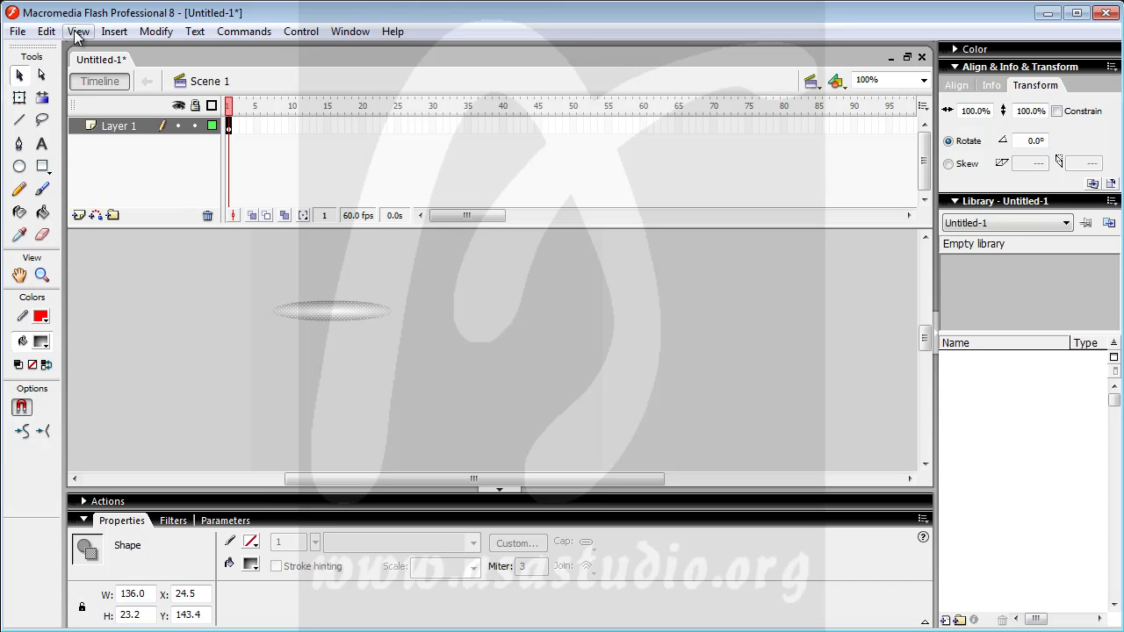
click(47, 31)
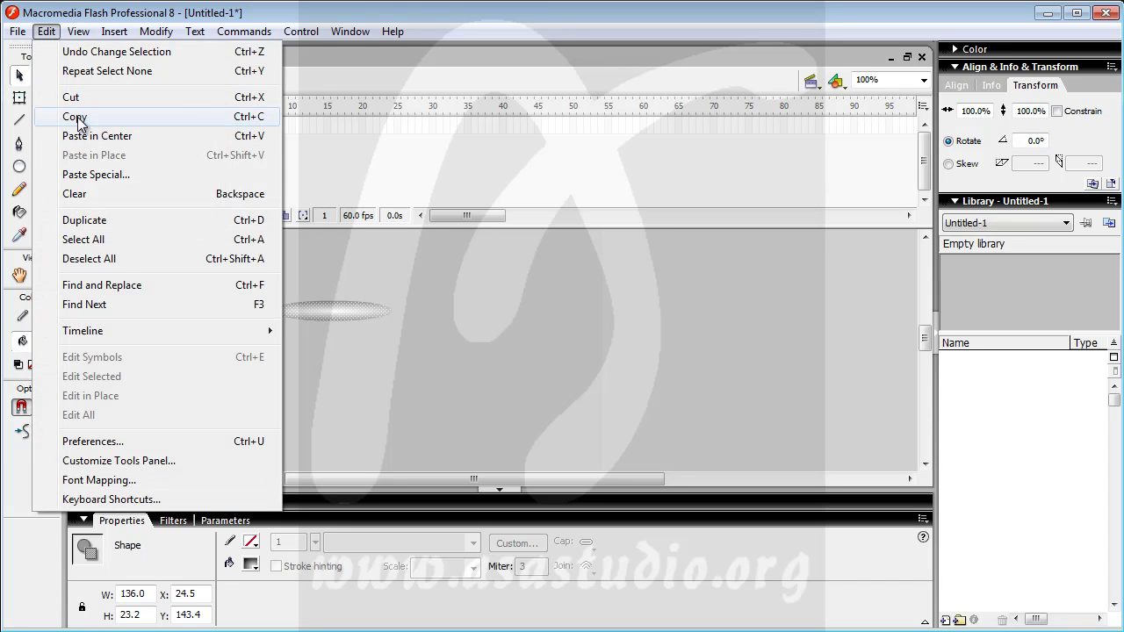
click(77, 116)
click(48, 32)
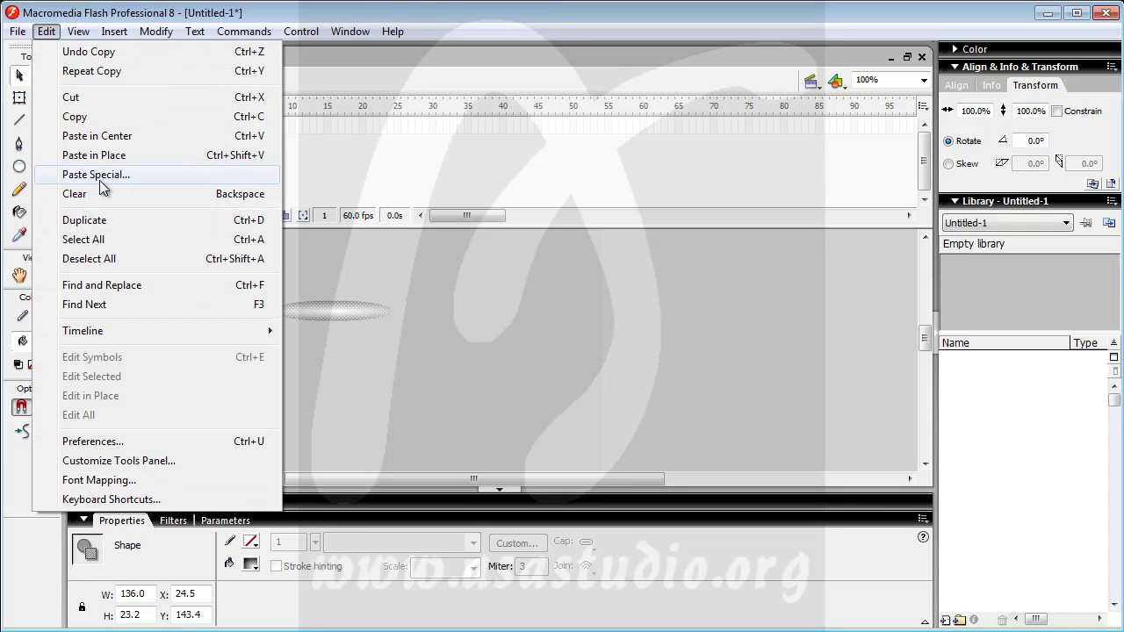
click(329, 266)
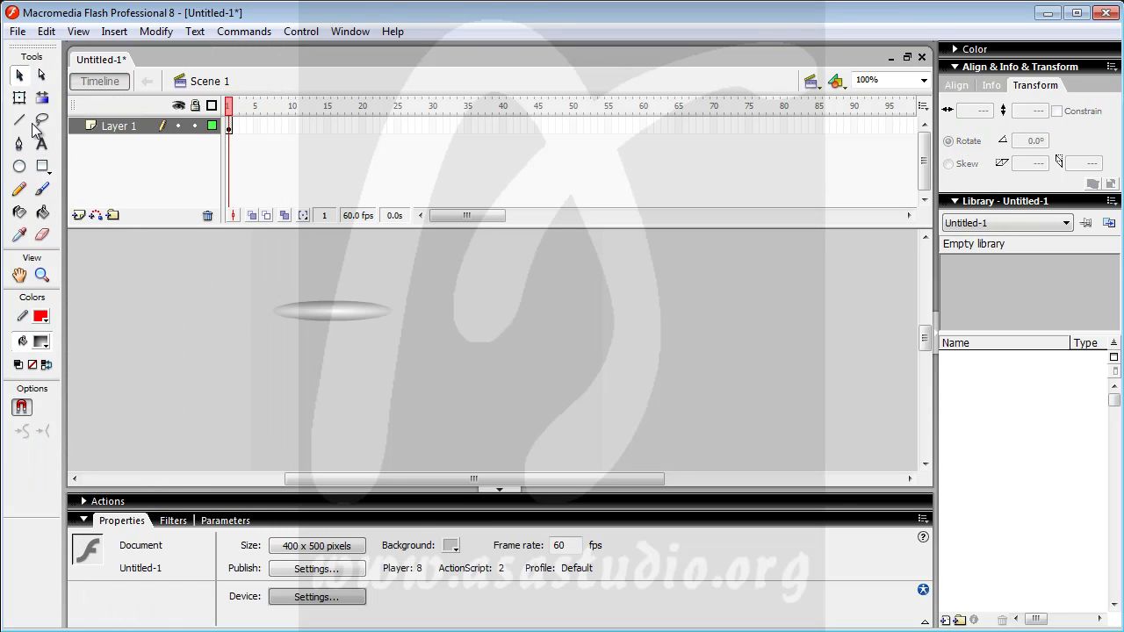
Step: Draw an upright gradient-filled oval with a red outline, about 24 x 117 px, beside the flat one and select its outline
click(19, 166)
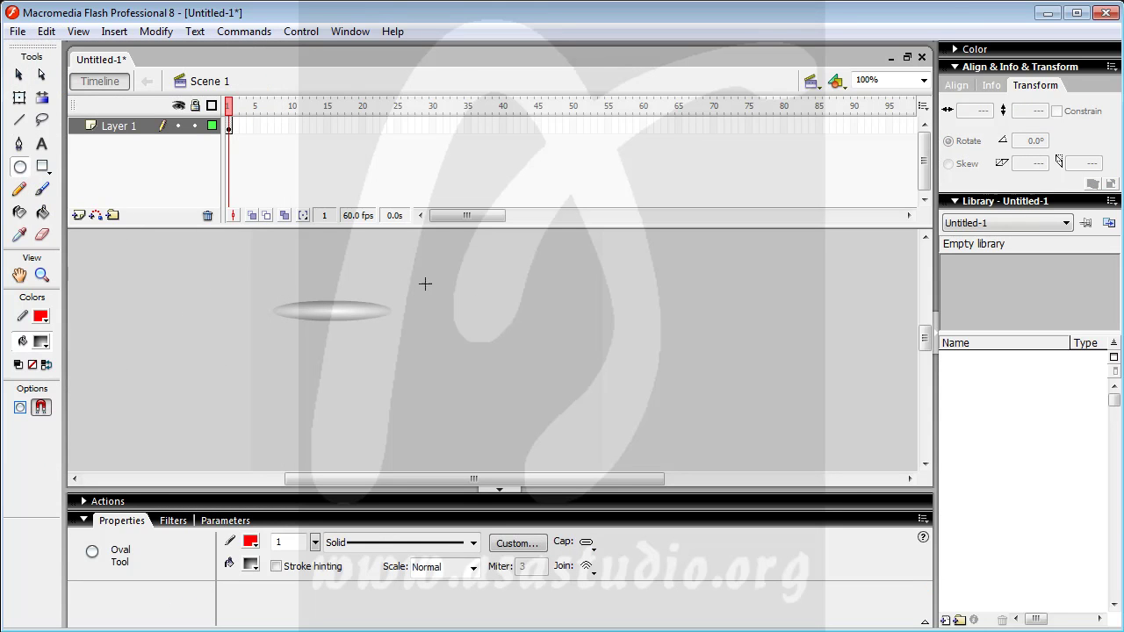
mouse_move(421, 290)
mouse_down()
mouse_move(422, 351)
mouse_move(443, 392)
mouse_up()
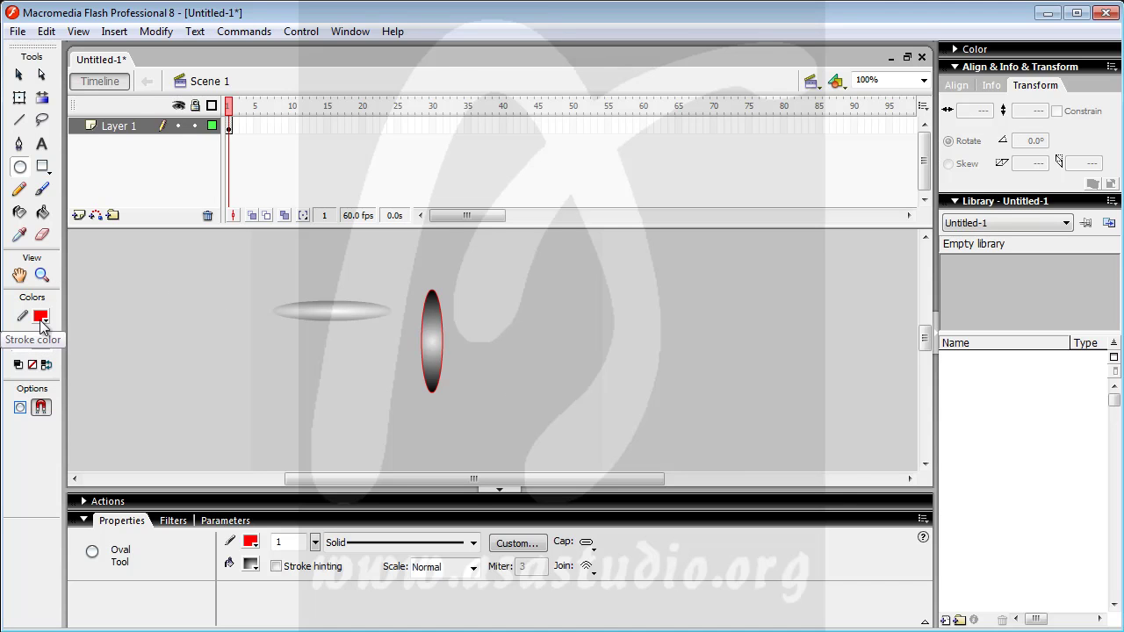
key(v)
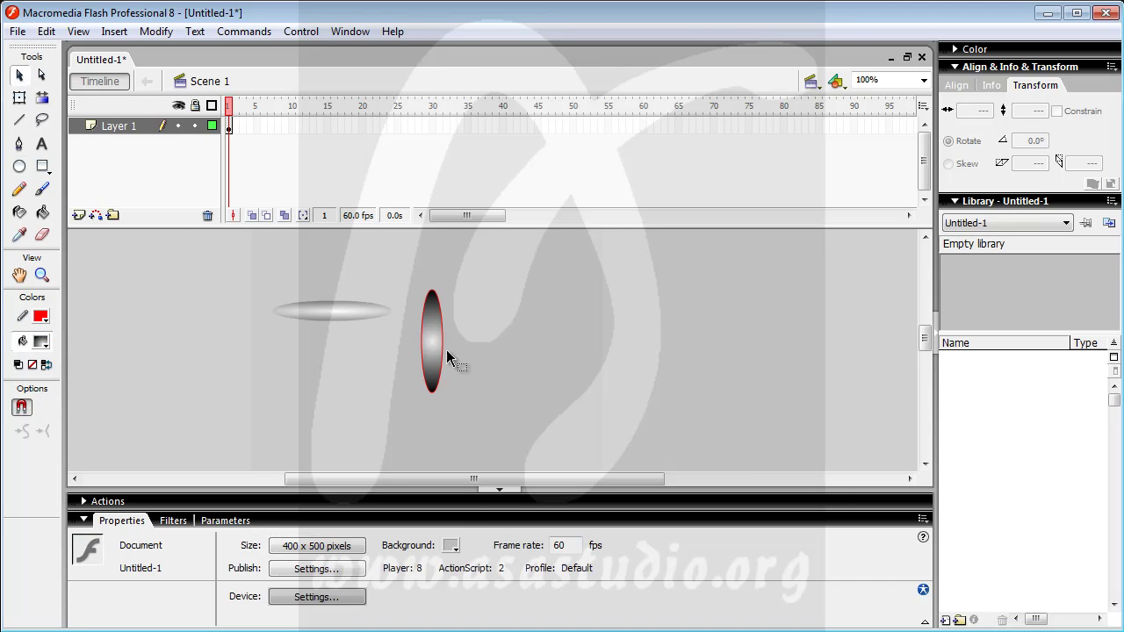
click(443, 360)
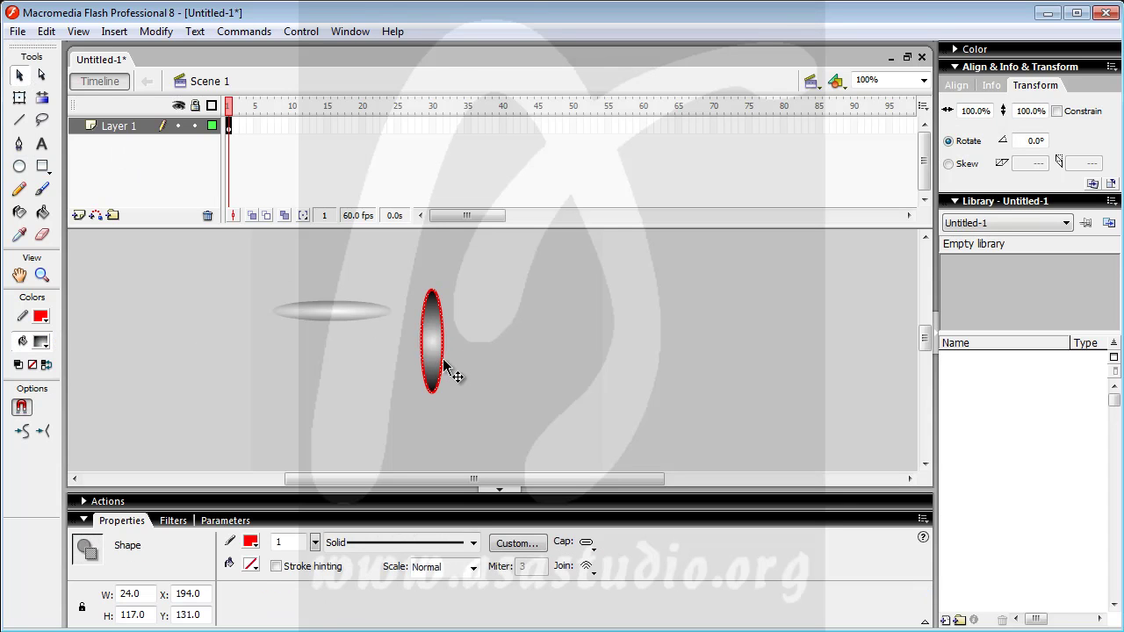
Step: Delete the upright oval's red outline and change its fill from the gradient to solid dark grey
key(Delete)
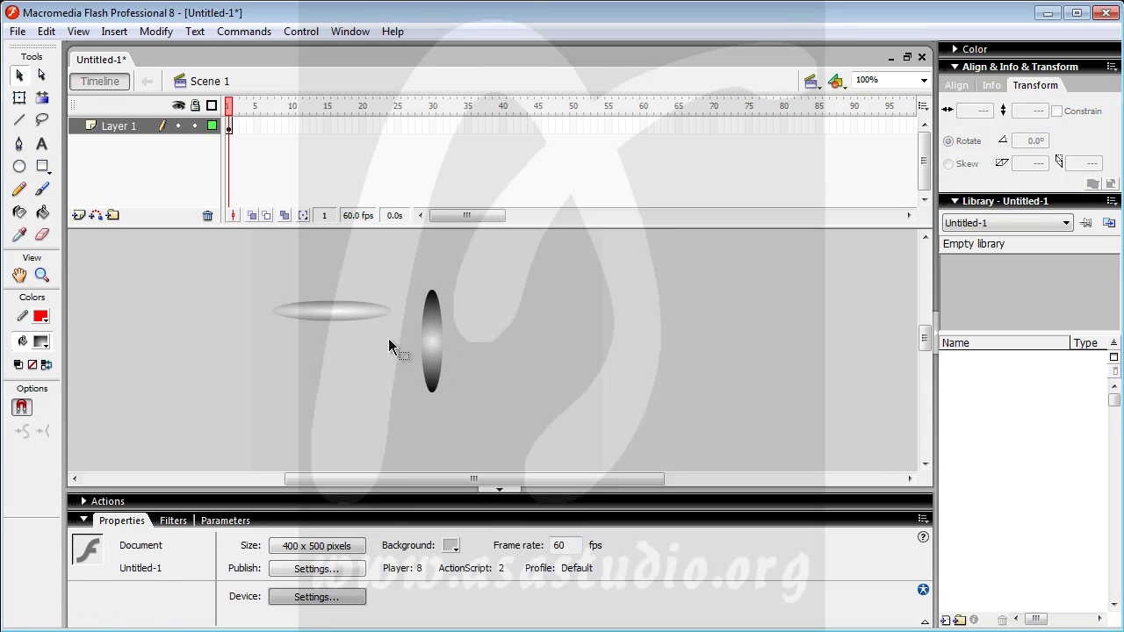
click(436, 356)
click(41, 342)
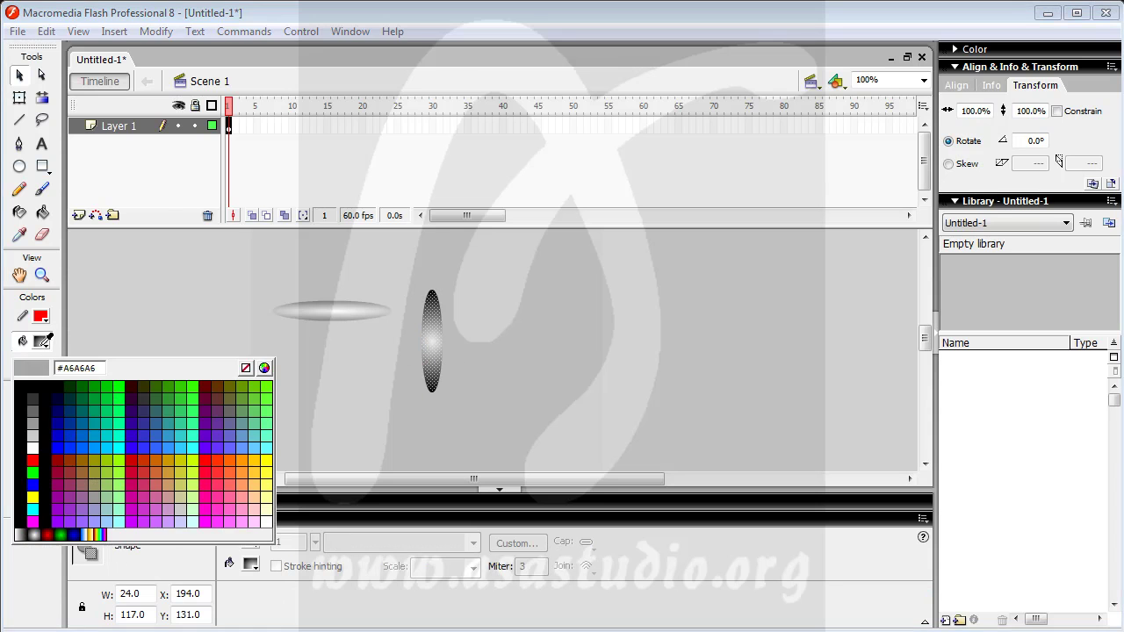
click(32, 410)
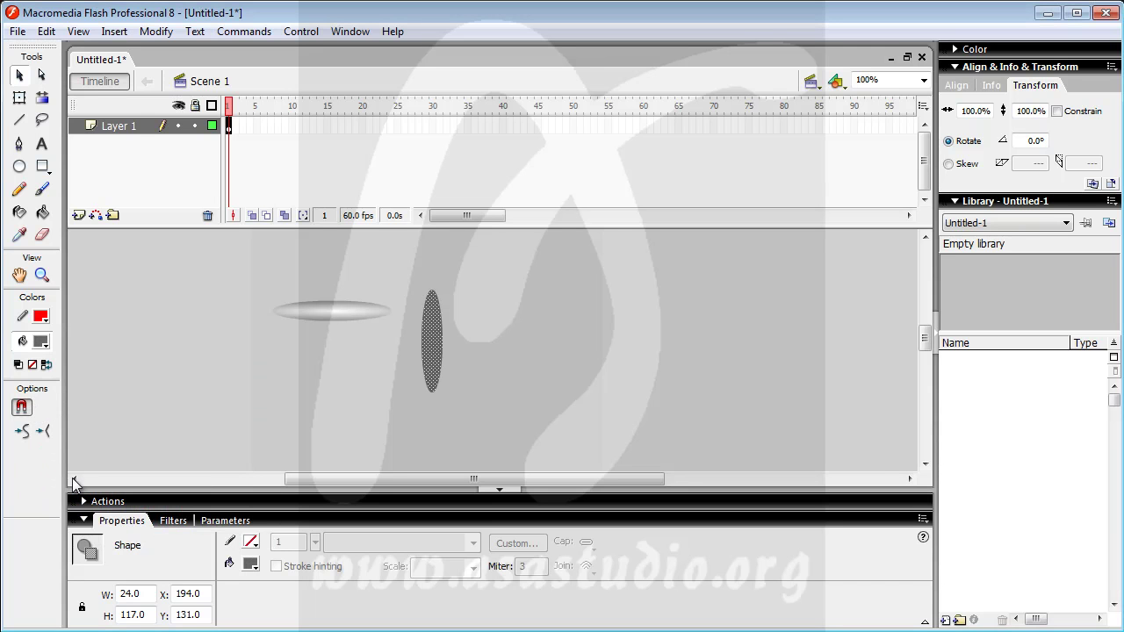
click(513, 316)
Step: Convert the upright dark grey oval into a movie clip symbol named sayap
click(434, 348)
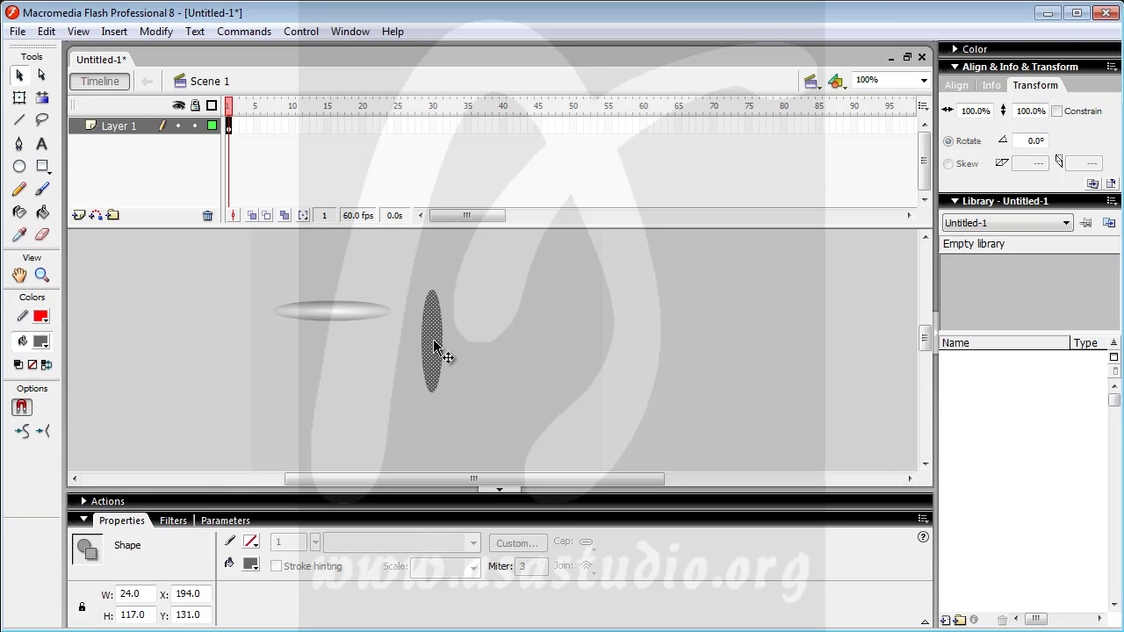
drag(405, 269, 465, 406)
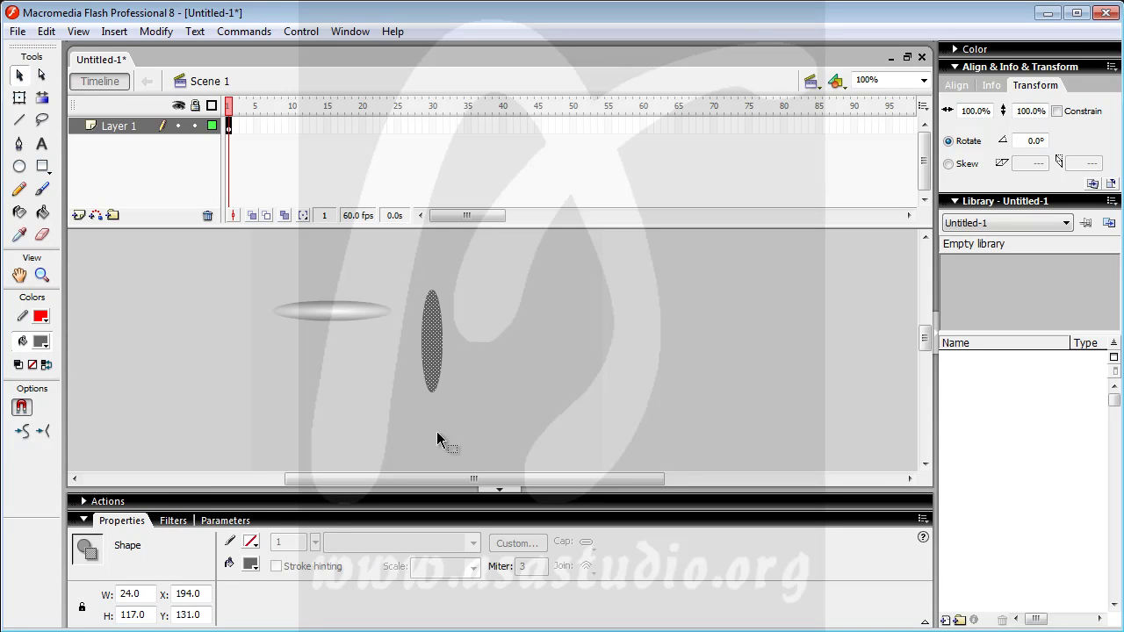
click(156, 32)
click(168, 78)
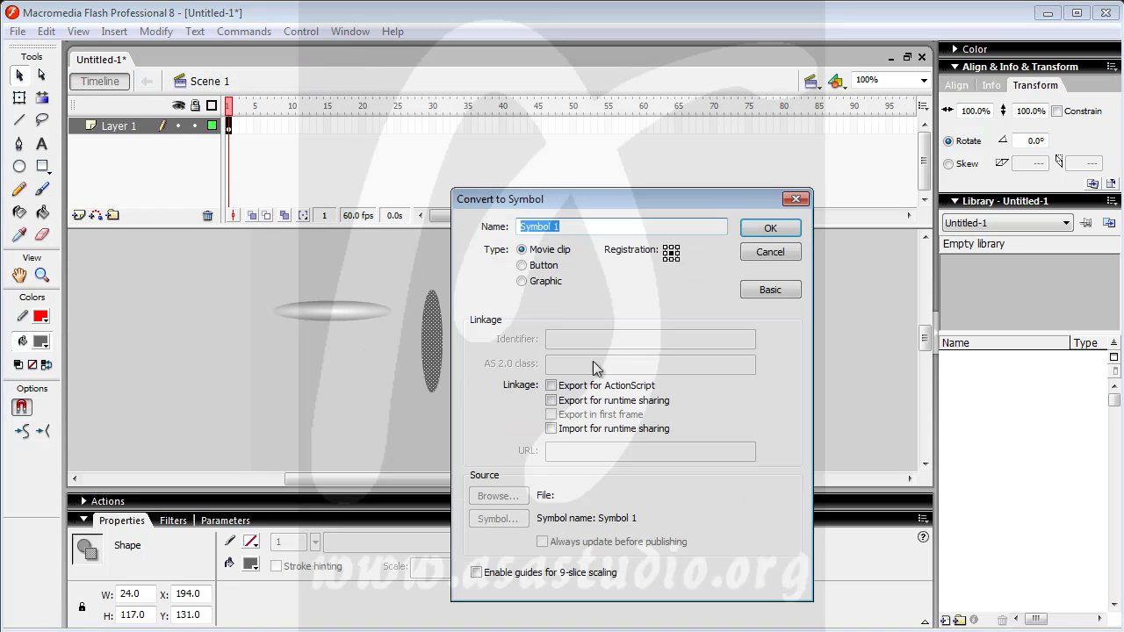
text(sayap)
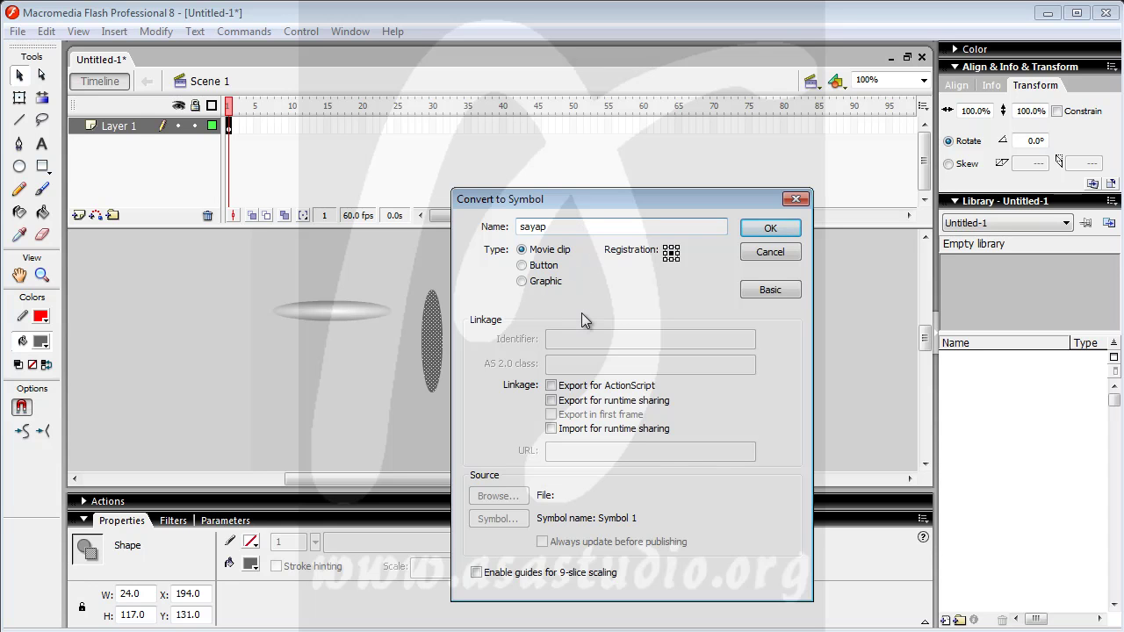
click(770, 228)
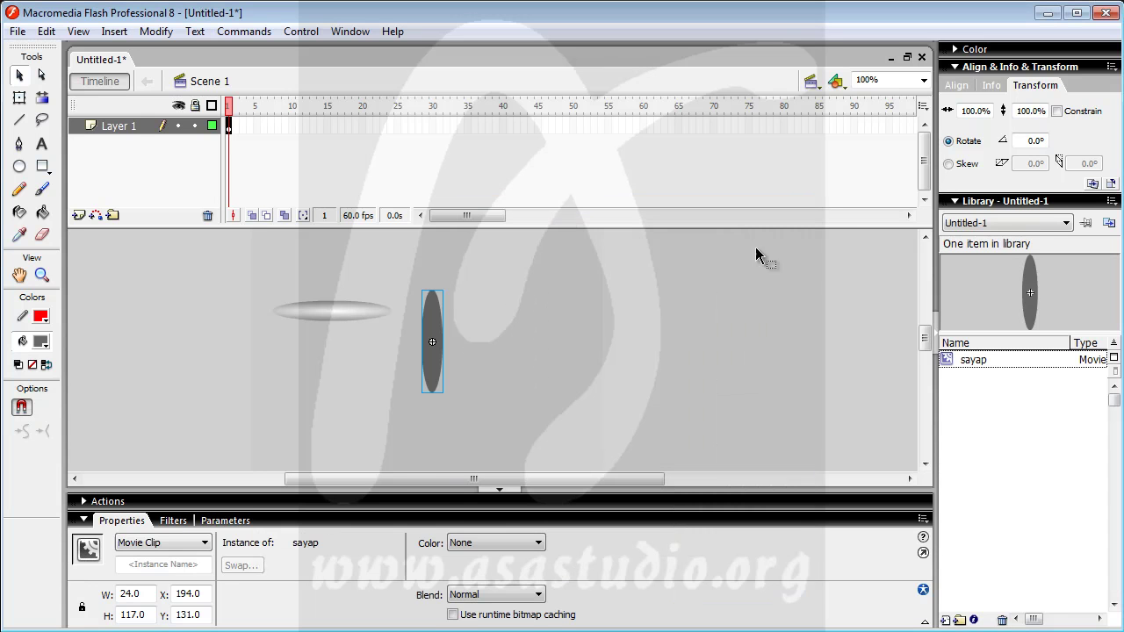
Step: Convert the flat gradient oval into a movie clip named badan, and move the upright sayap oval across it at about X 98, Y 96
click(333, 312)
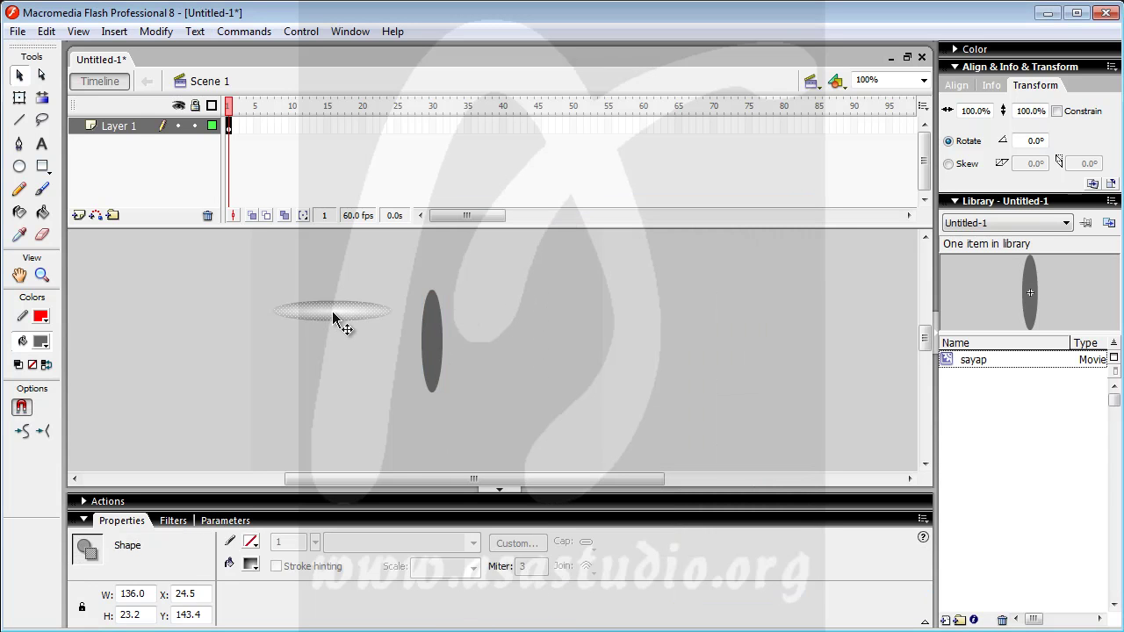
click(151, 33)
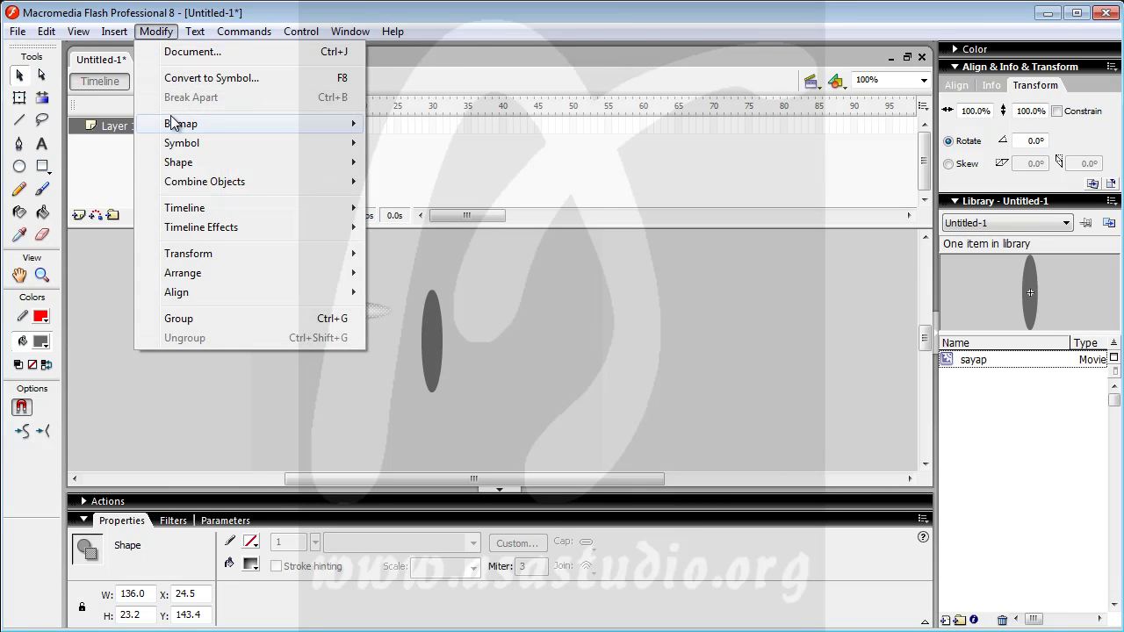
click(211, 79)
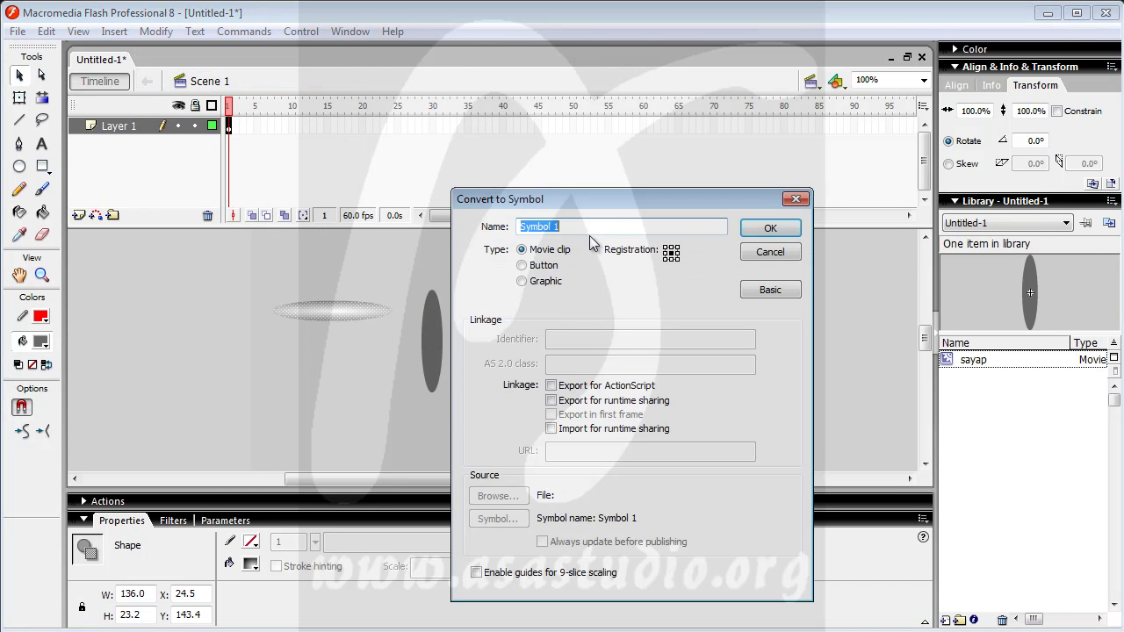
text(badan)
click(770, 228)
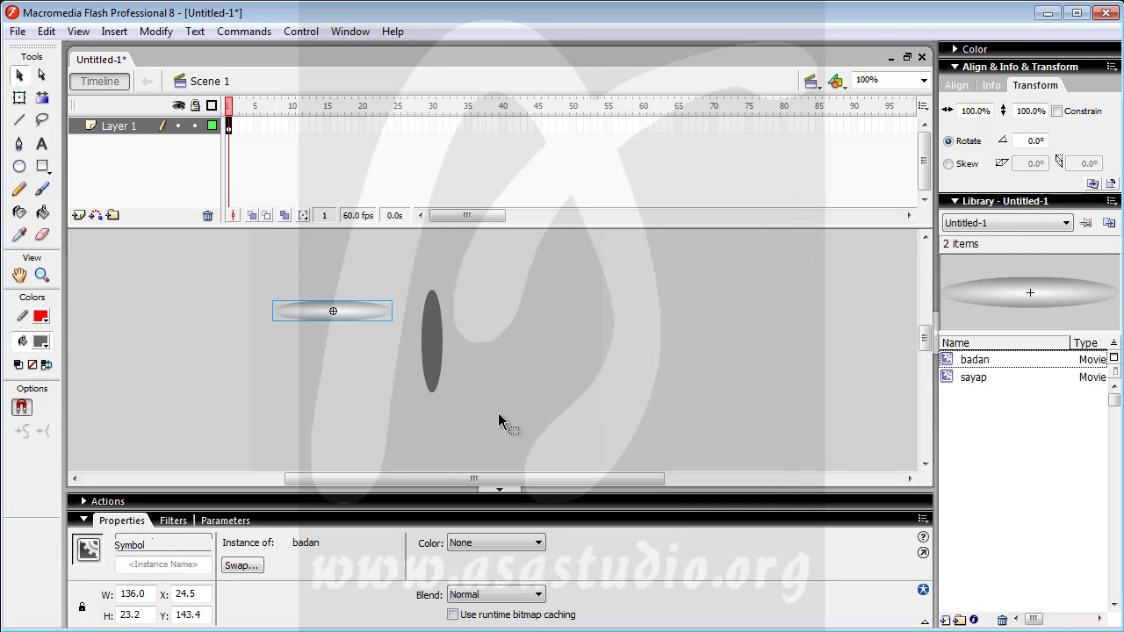
click(433, 350)
drag(433, 330, 351, 303)
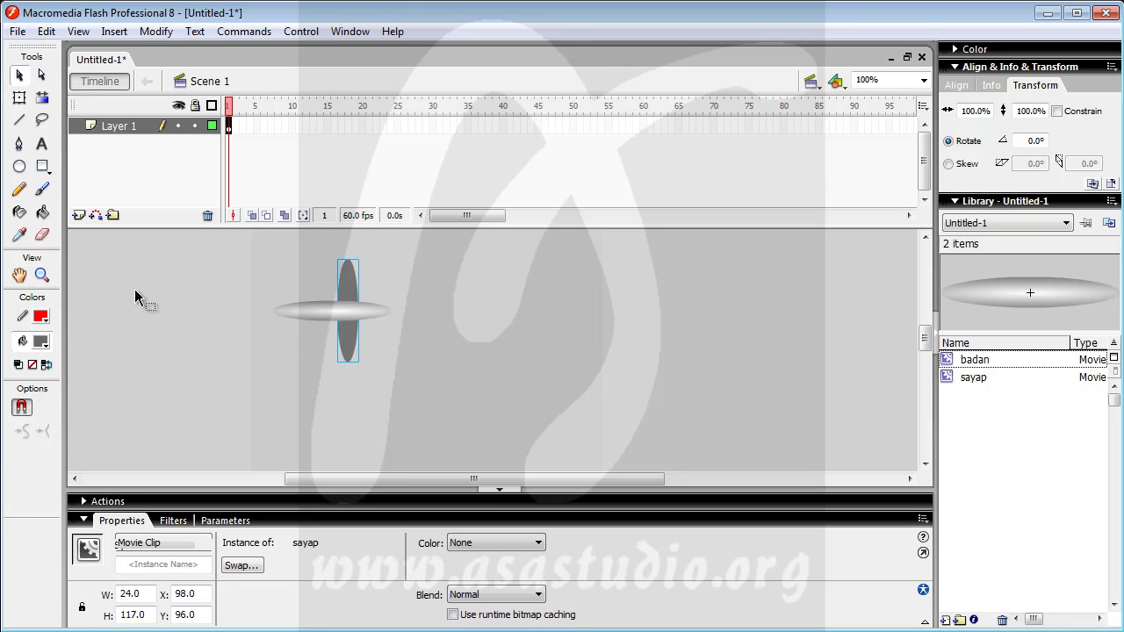
Step: Draw a short, thin dark grey horizontal rectangle below the body and delete its red outline
click(42, 166)
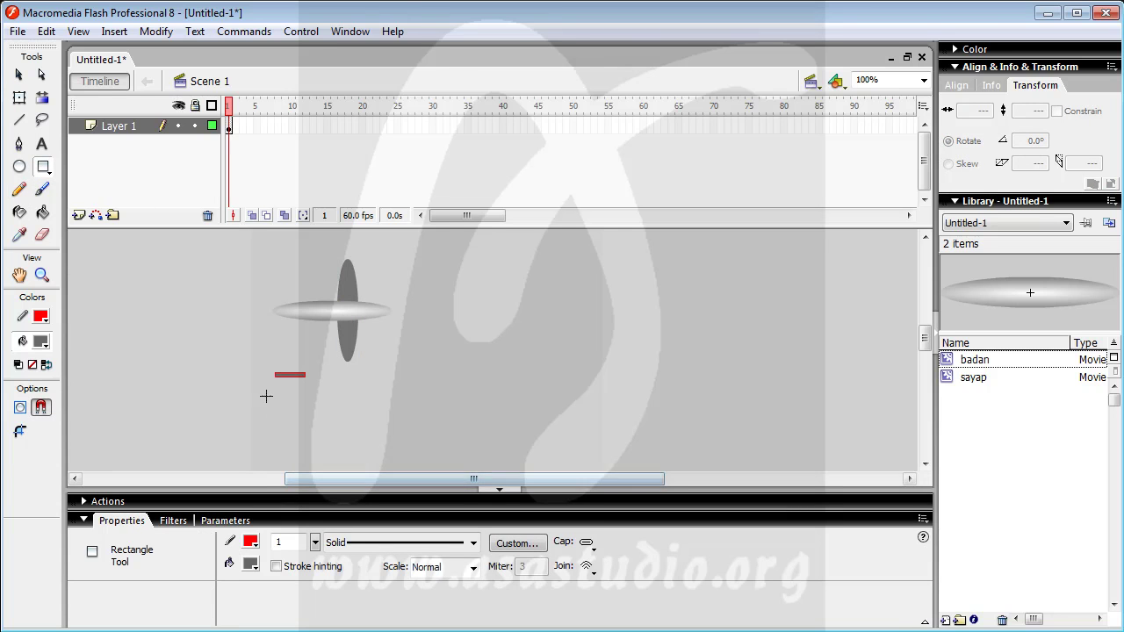
click(19, 75)
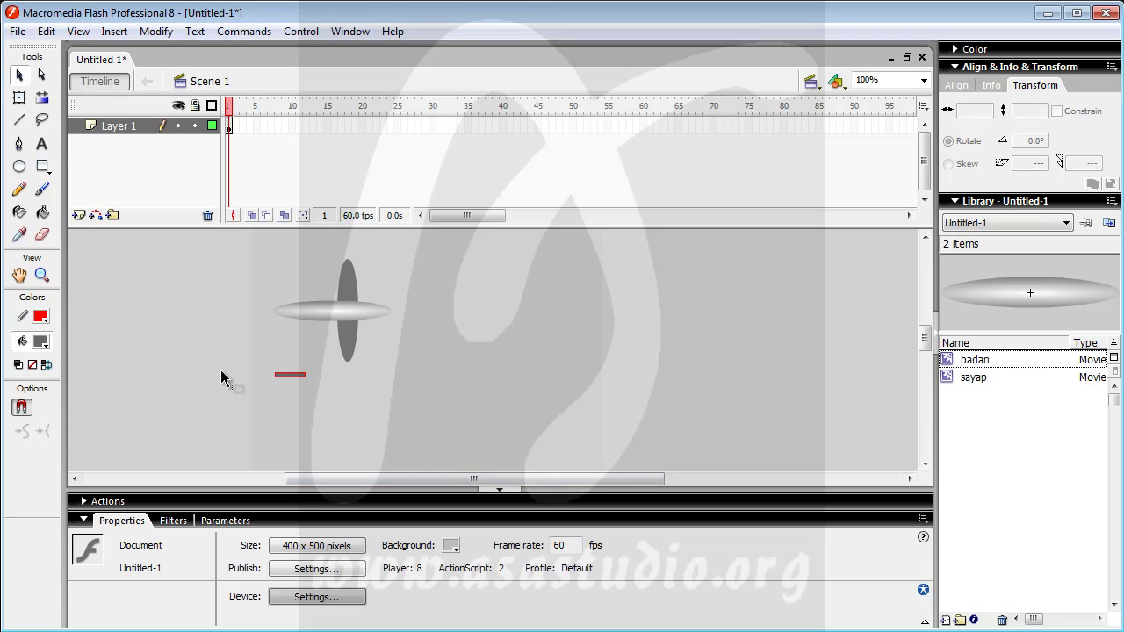
click(296, 379)
click(296, 391)
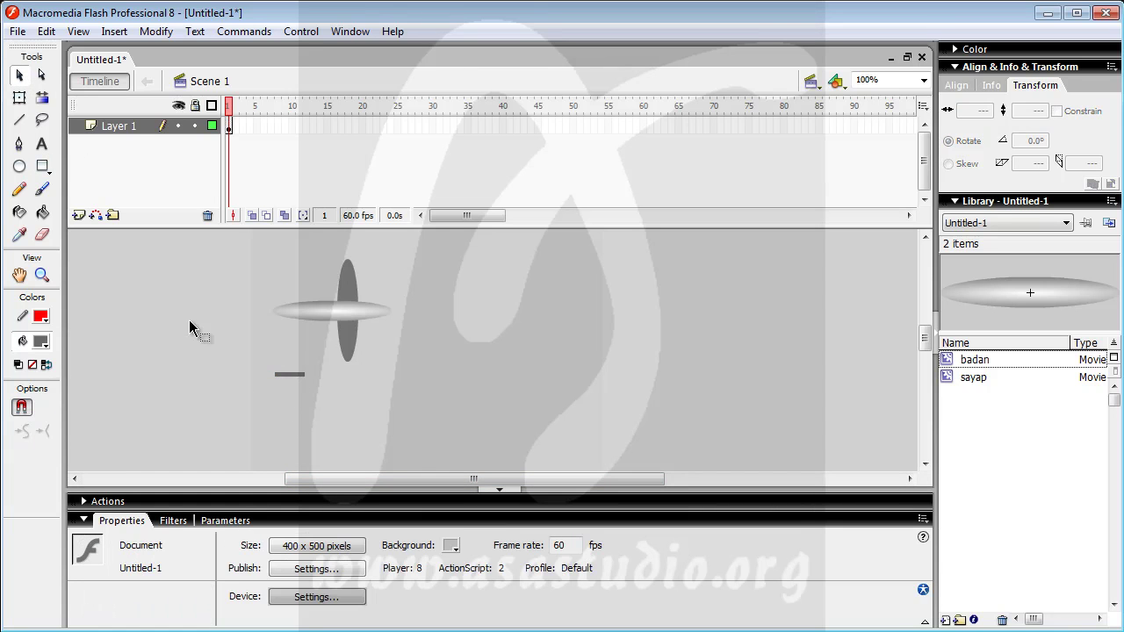
Step: Draw an upright rectangle about 27 x 50 px with a darker grey fill over the thin bar's left end and delete its outline
click(40, 342)
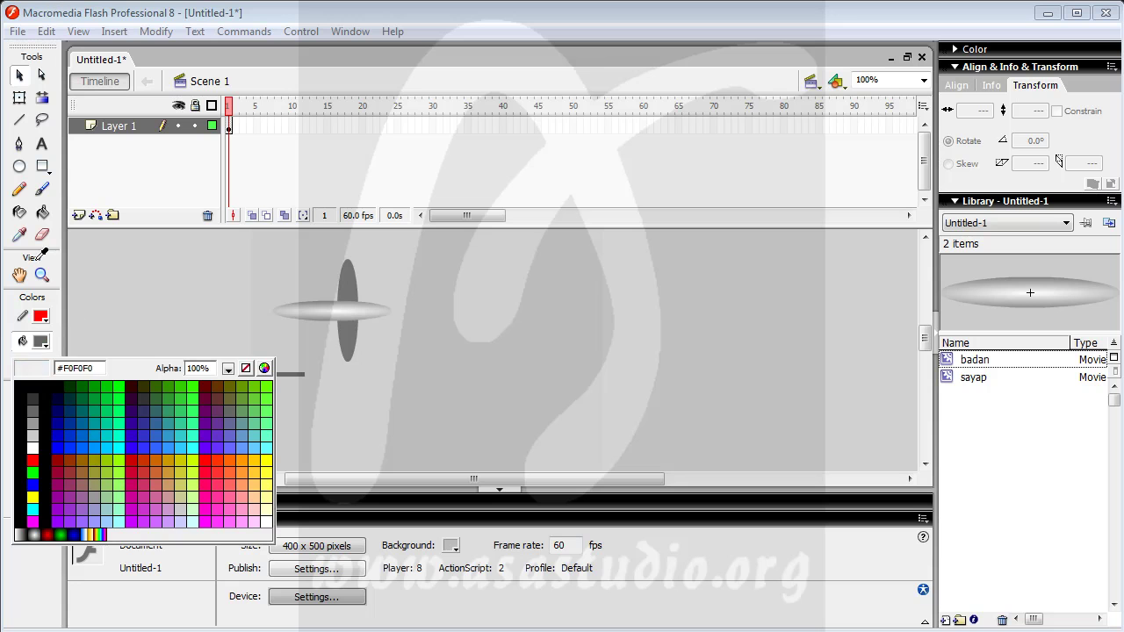
click(35, 399)
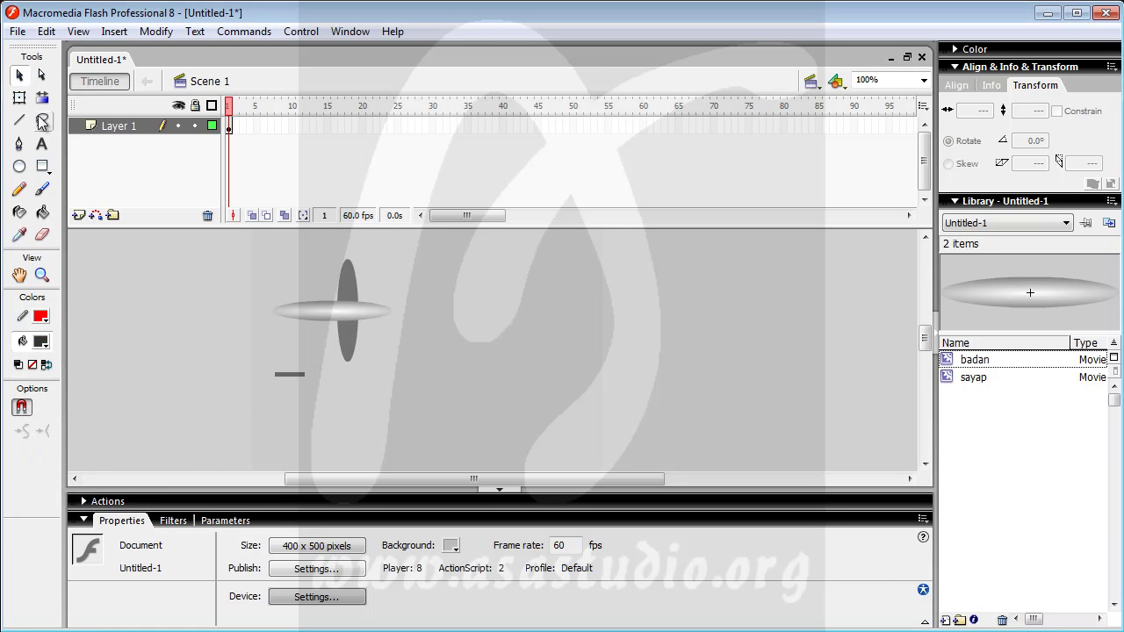
click(42, 166)
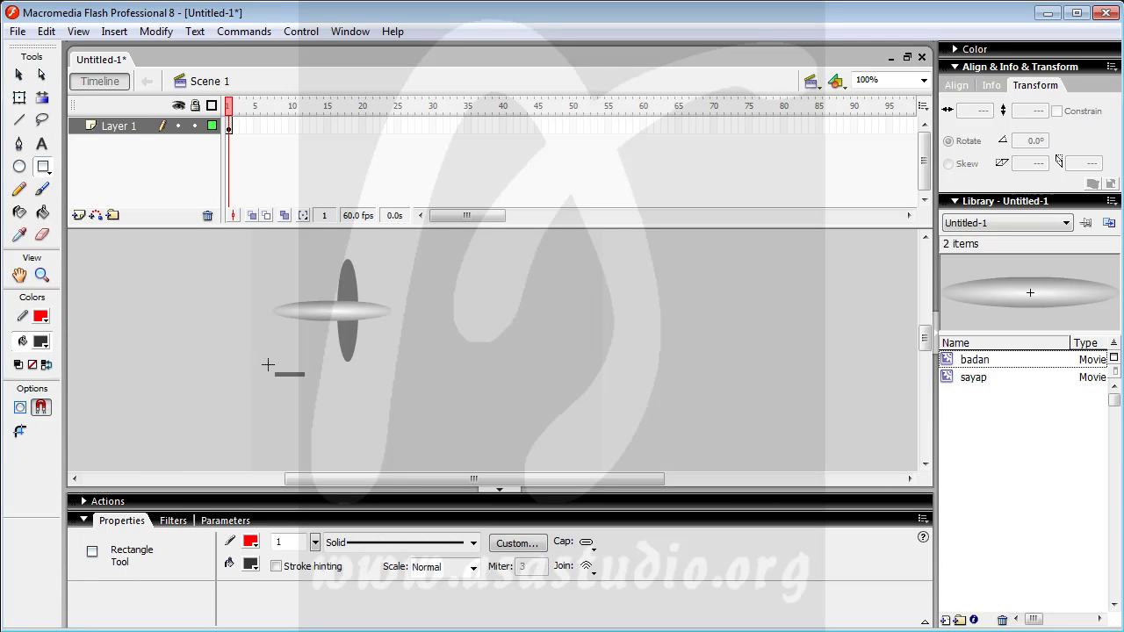
mouse_move(264, 357)
mouse_down()
mouse_move(292, 379)
mouse_move(288, 401)
mouse_up()
click(18, 74)
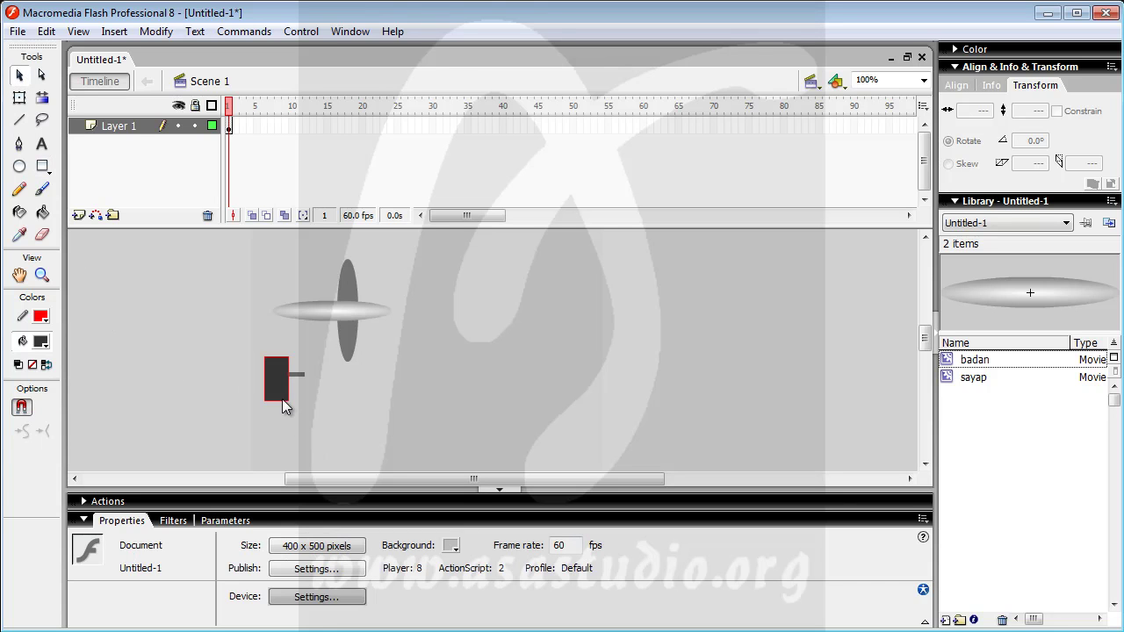
double_click(283, 404)
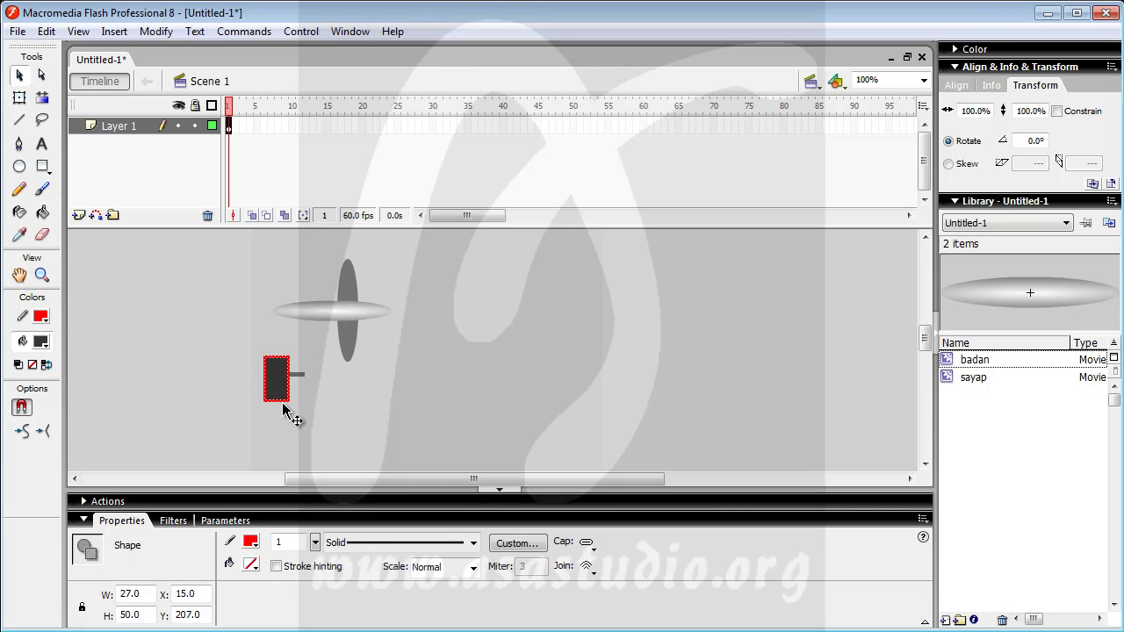
click(284, 410)
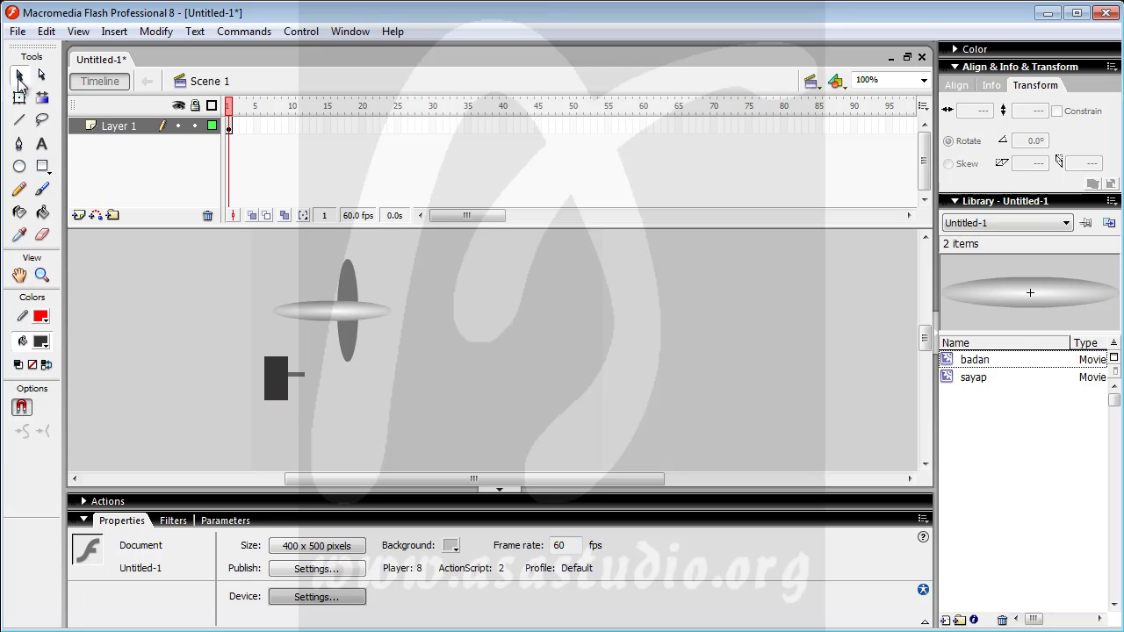
Step: Nudge the dark upright rectangle up 4 px to centre it on the thin bar
click(20, 76)
click(281, 389)
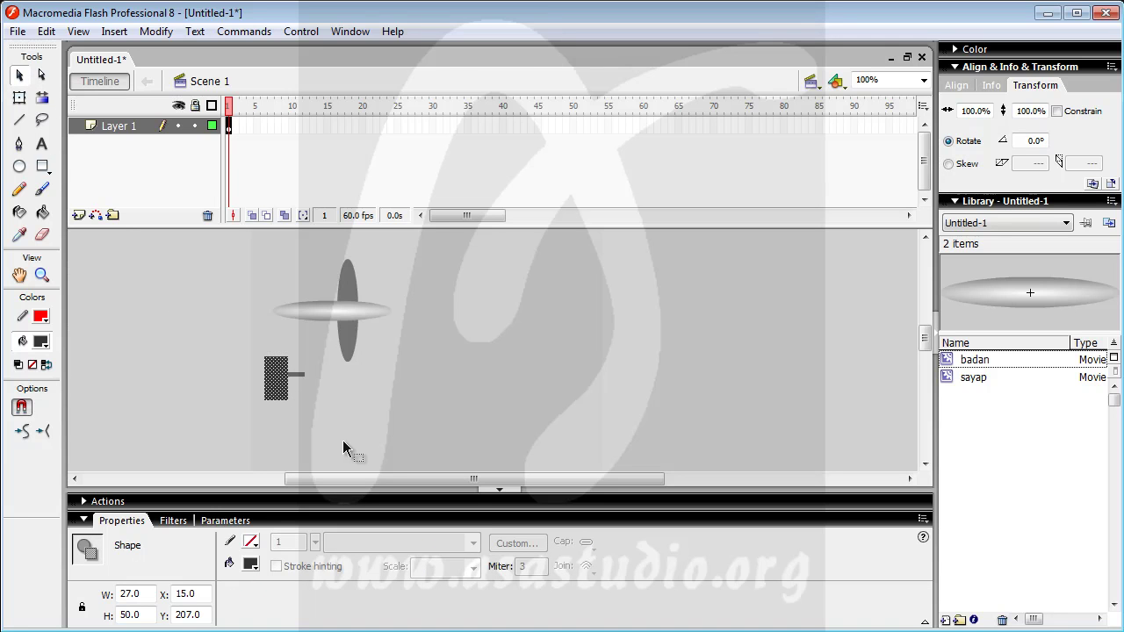
key(Up)
key(Up)
key(Up)
key(Up)
Step: Convert the dark rectangle and the thin bar together into a movie clip symbol named ekor
drag(209, 338, 320, 429)
click(155, 30)
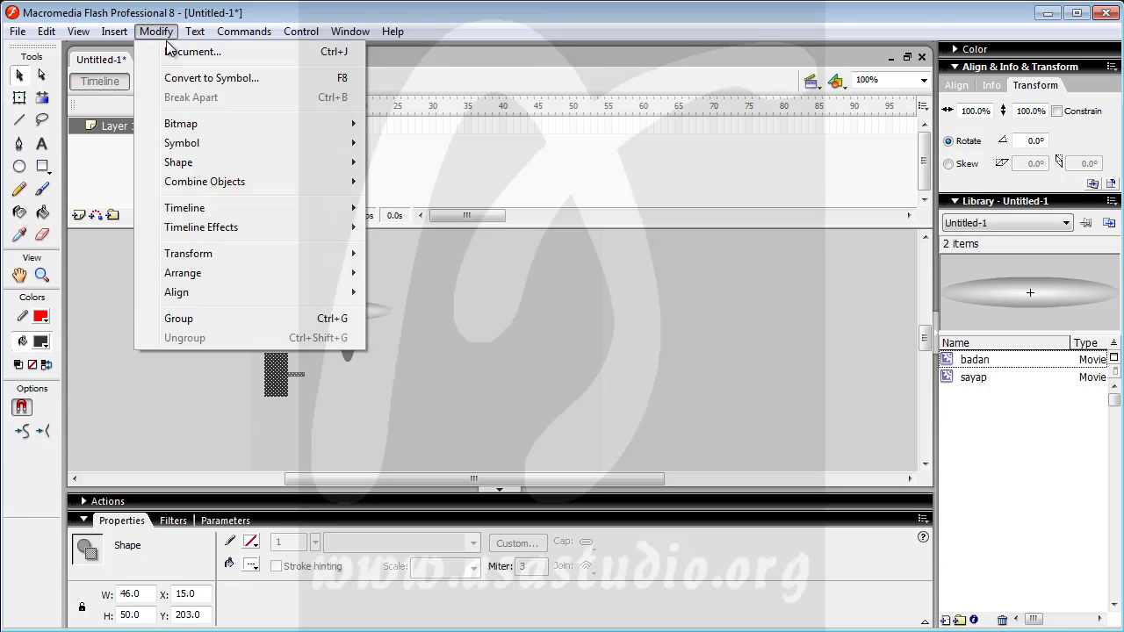
click(180, 80)
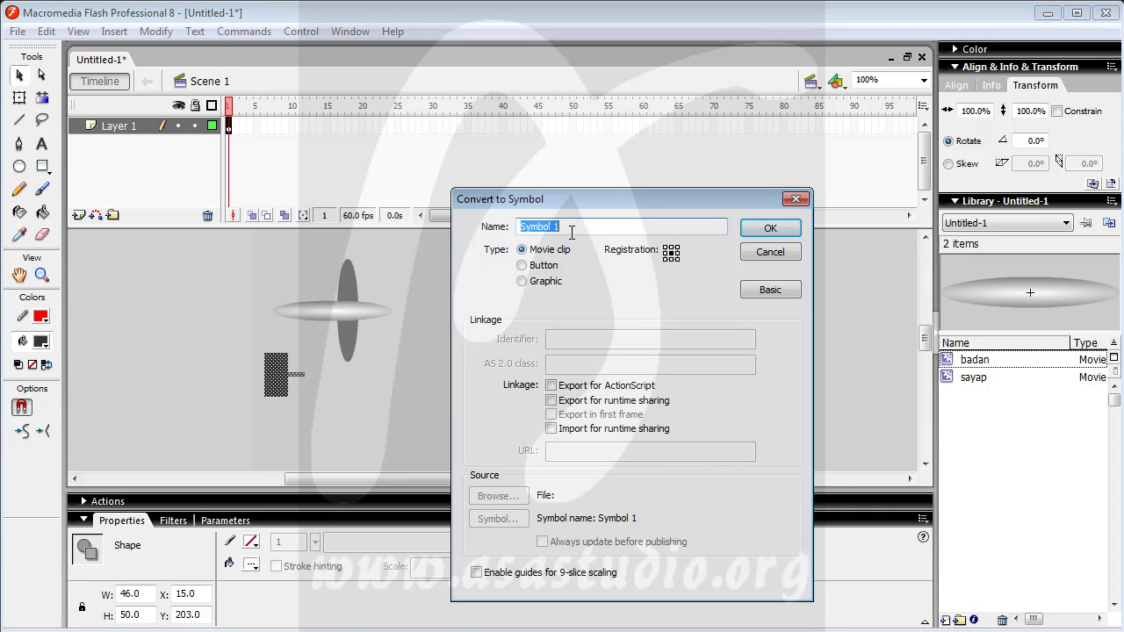
text(ekor)
click(770, 230)
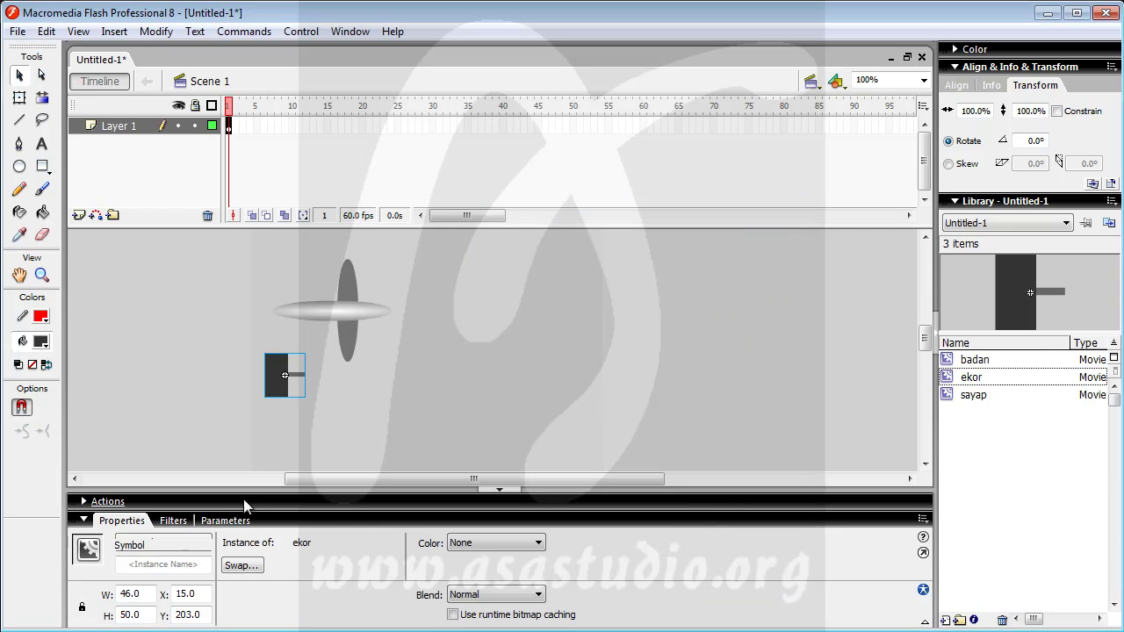
Step: Attach the ekor clip to the left end of the body and nudge it left to about X -7.5, Y 130
double_click(279, 386)
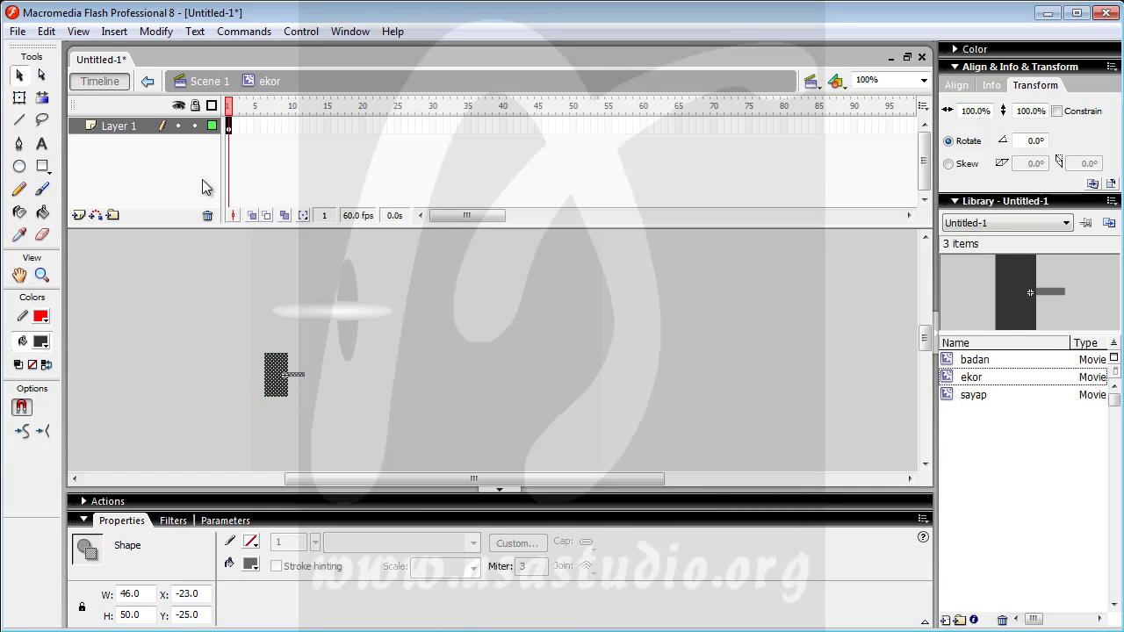
click(201, 83)
drag(278, 385, 266, 321)
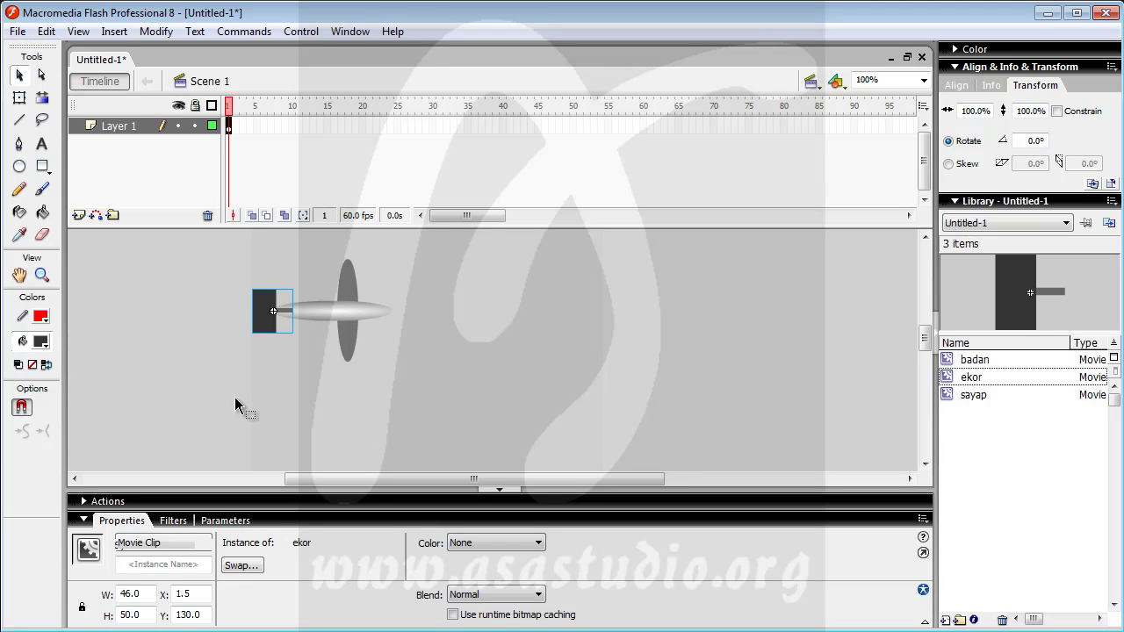
key(Left)
key(Left)
key(Left)
key(Left)
key(Left)
key(Left)
key(Left)
key(Left)
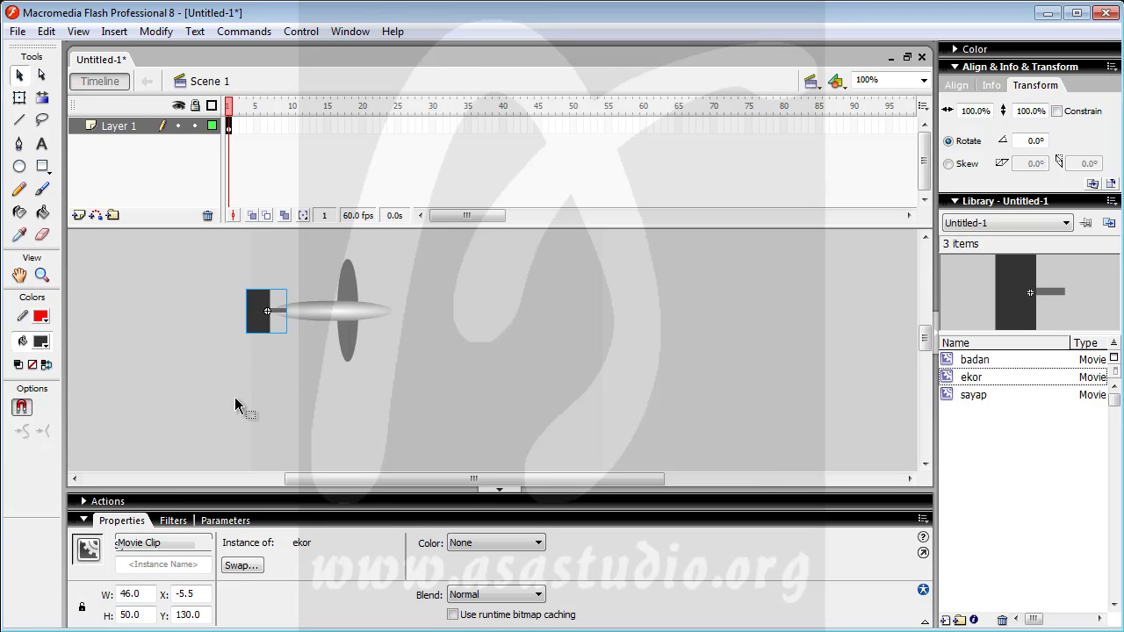
key(Left)
Step: Convert all three aircraft parts into a movie clip named pesawat, exported for ActionScript with the identifier pesawat
drag(196, 248, 434, 445)
click(156, 32)
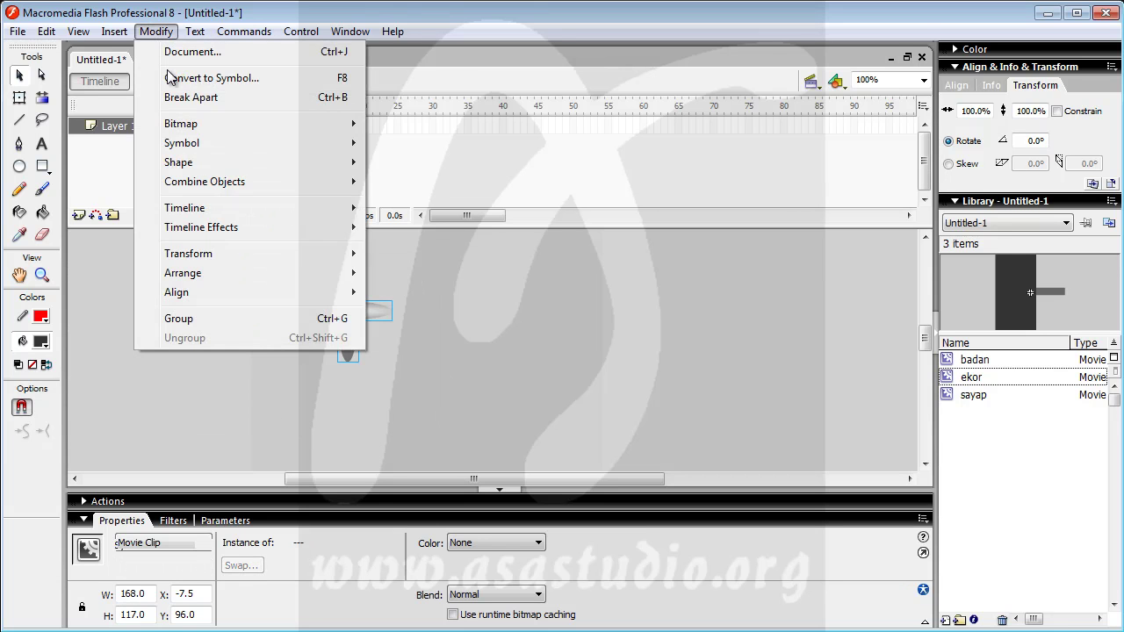
click(175, 77)
text(pesawat)
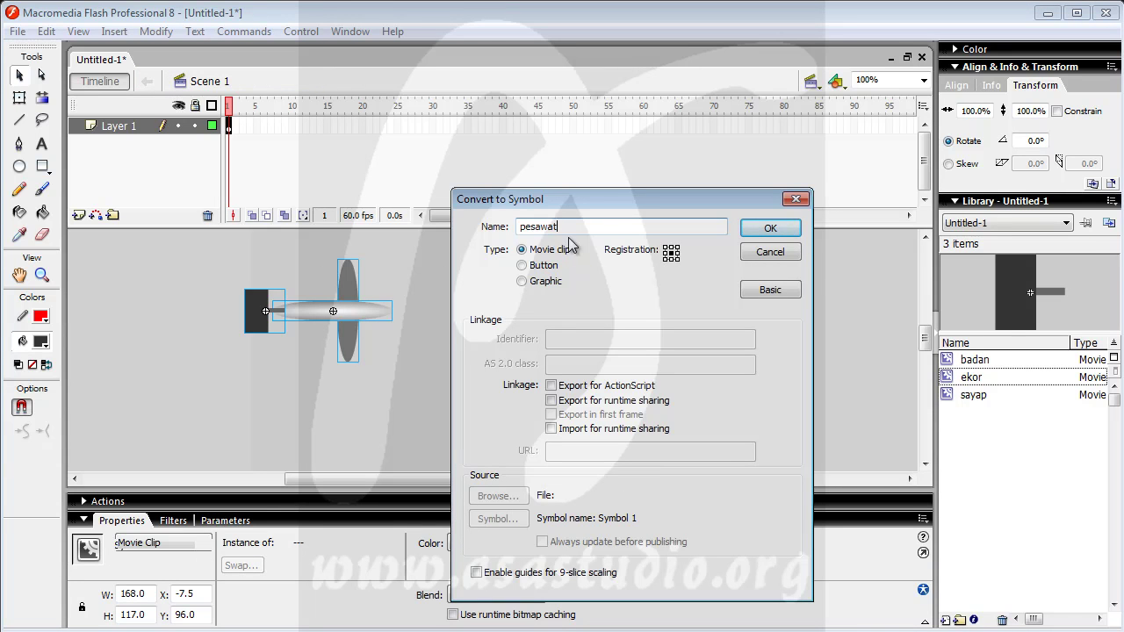
click(551, 386)
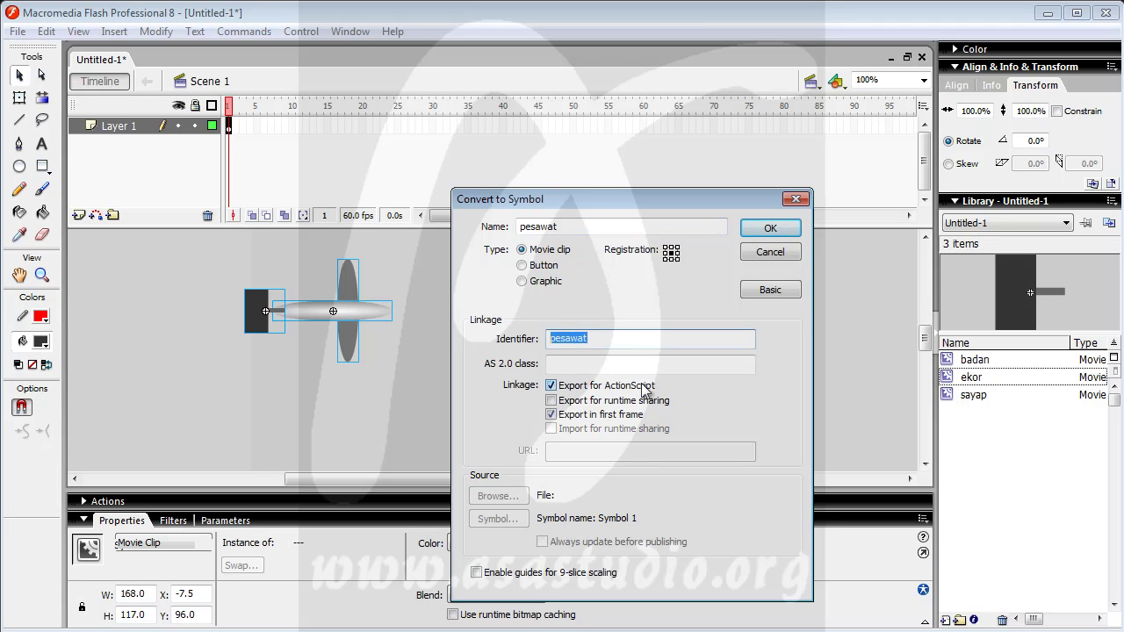
click(620, 338)
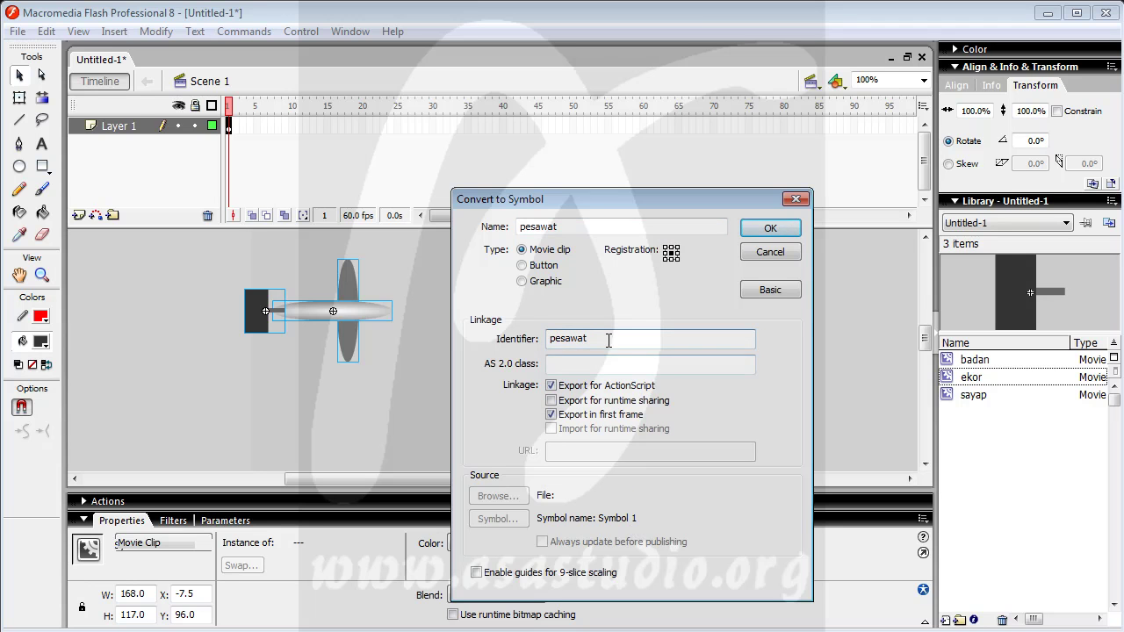
click(763, 227)
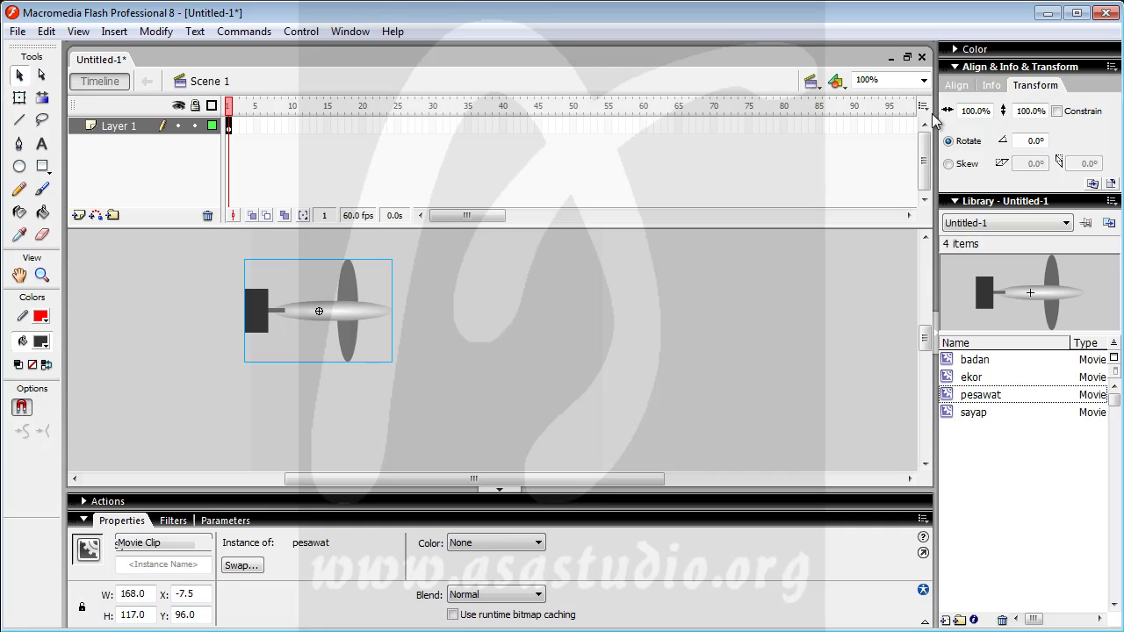
Step: Scale the pesawat clip on the stage to 30% in both width and height
drag(972, 111, 928, 110)
text(30)
drag(1030, 112, 1005, 121)
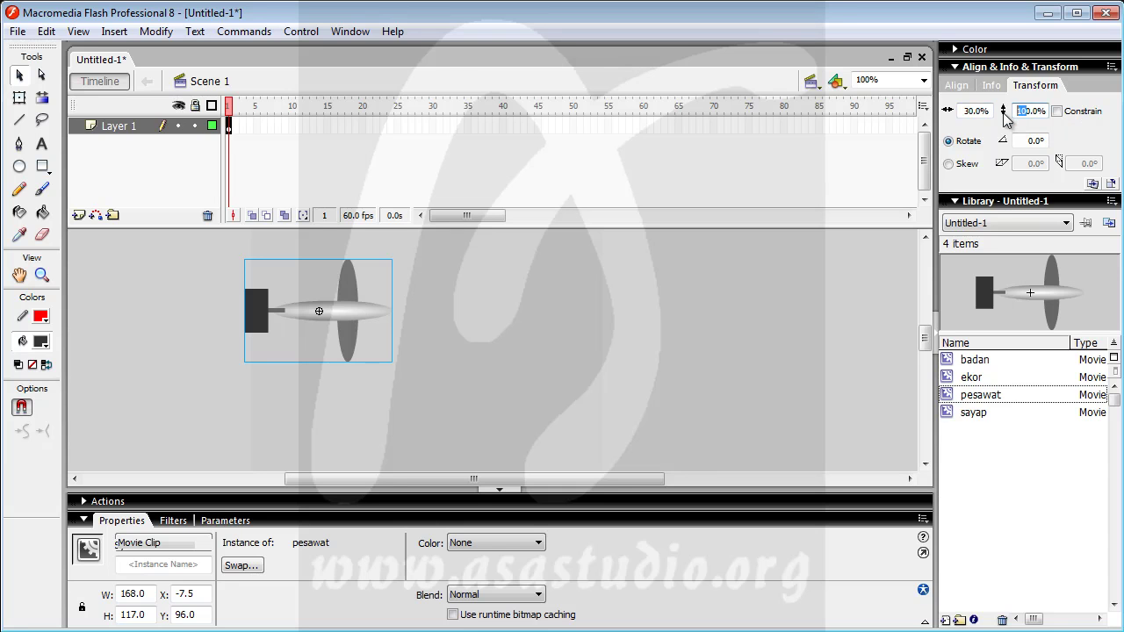
text(3)
key(Return)
Step: Rotate the scaled pesawat clip by -90 degrees so its nose points up
drag(279, 283, 382, 422)
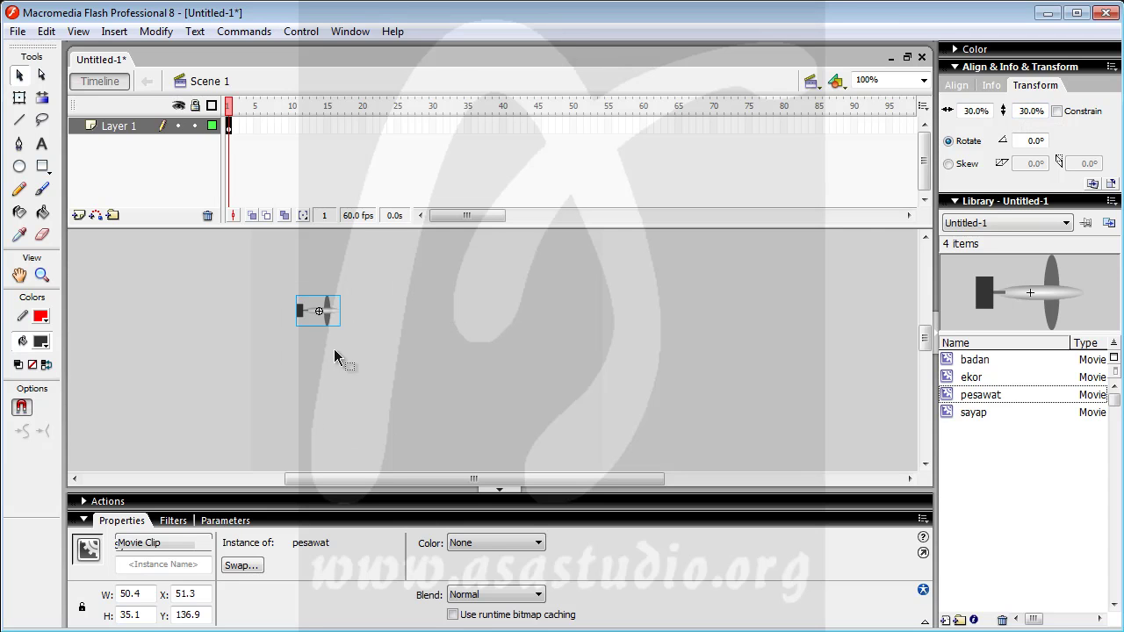
click(1041, 142)
text(-9)
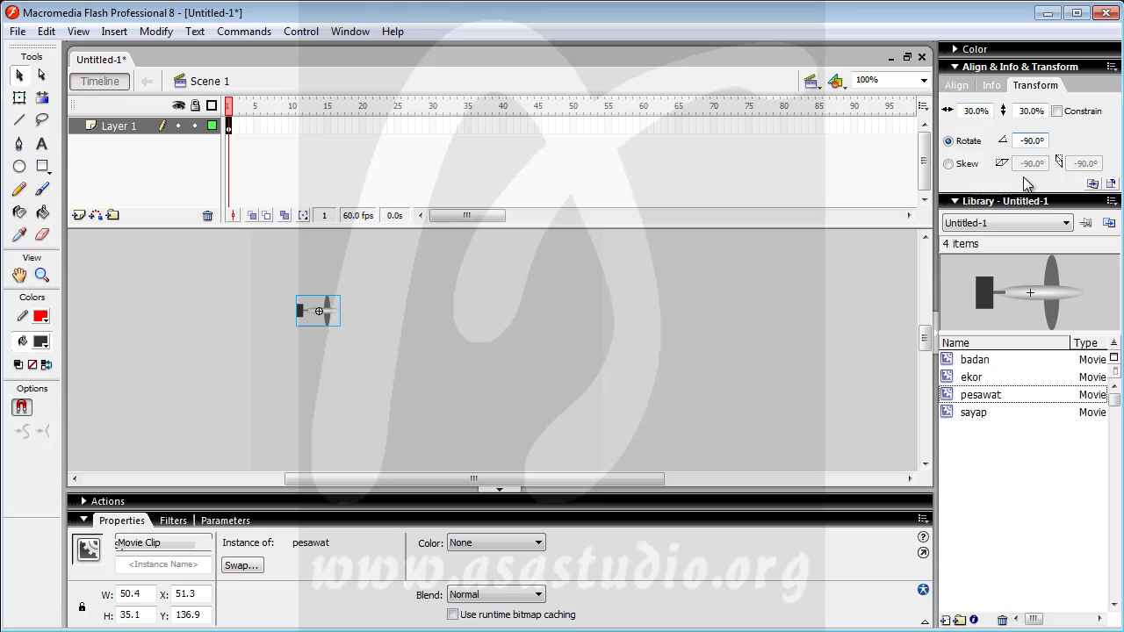
key(Return)
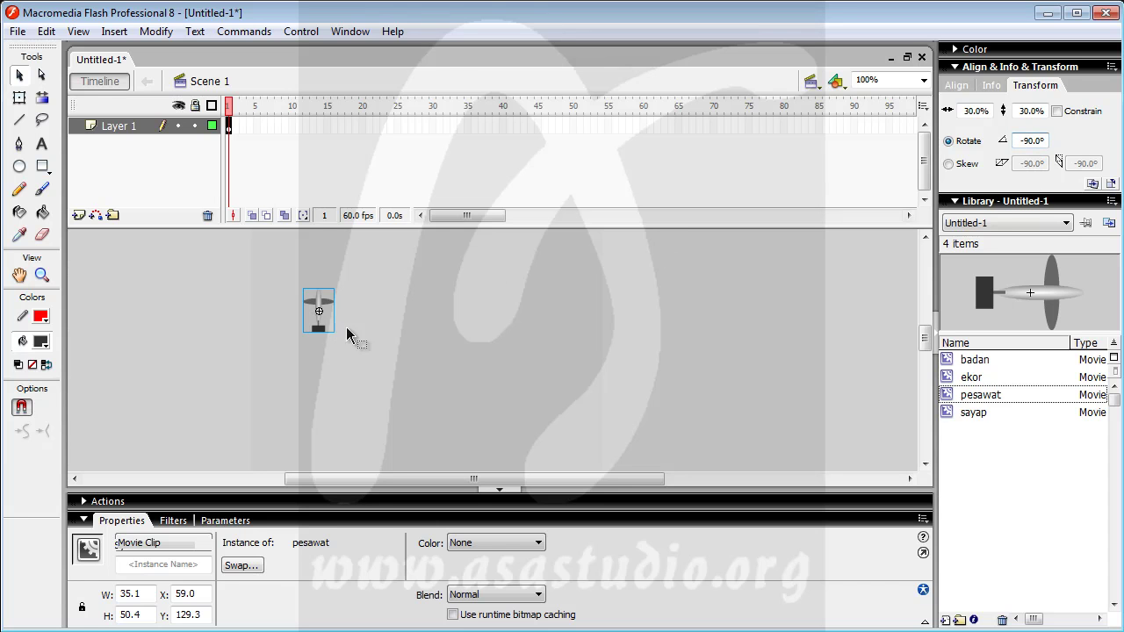
click(397, 325)
drag(208, 268, 361, 307)
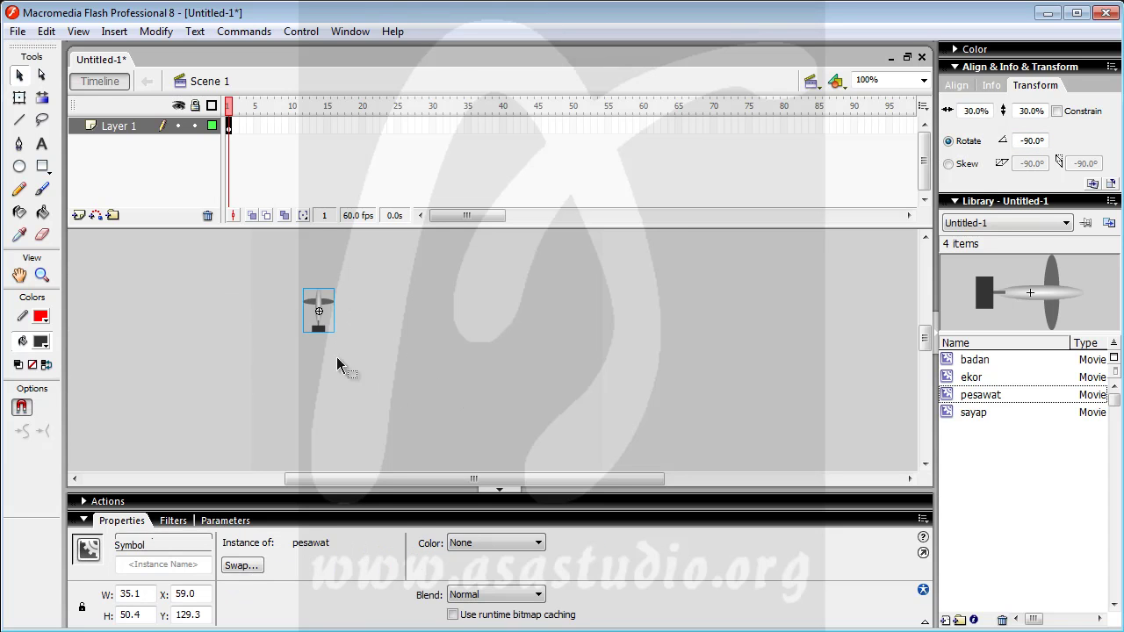
click(253, 309)
drag(205, 273, 398, 418)
Step: Change the document's background colour to green, and select the pesawat clip on the stage
click(212, 411)
click(451, 550)
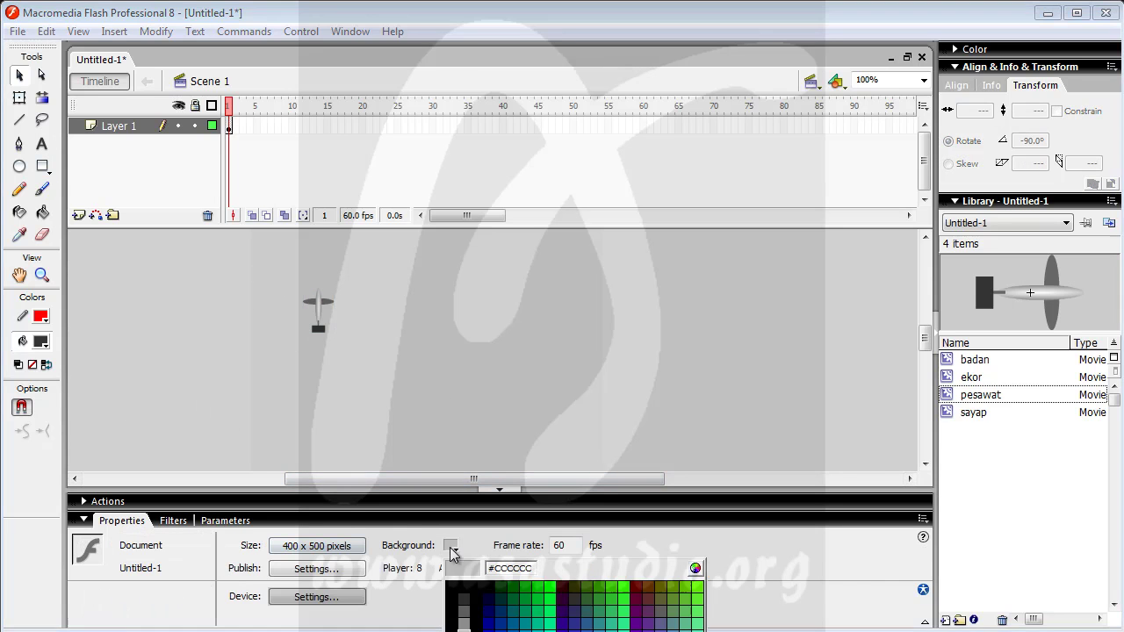
click(526, 598)
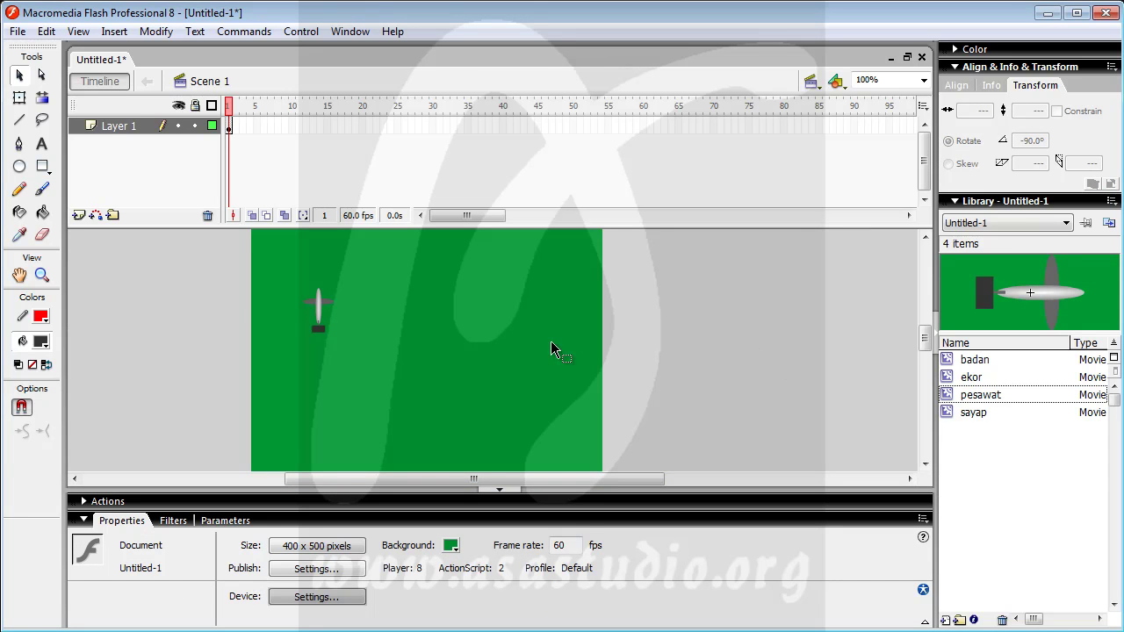
click(319, 309)
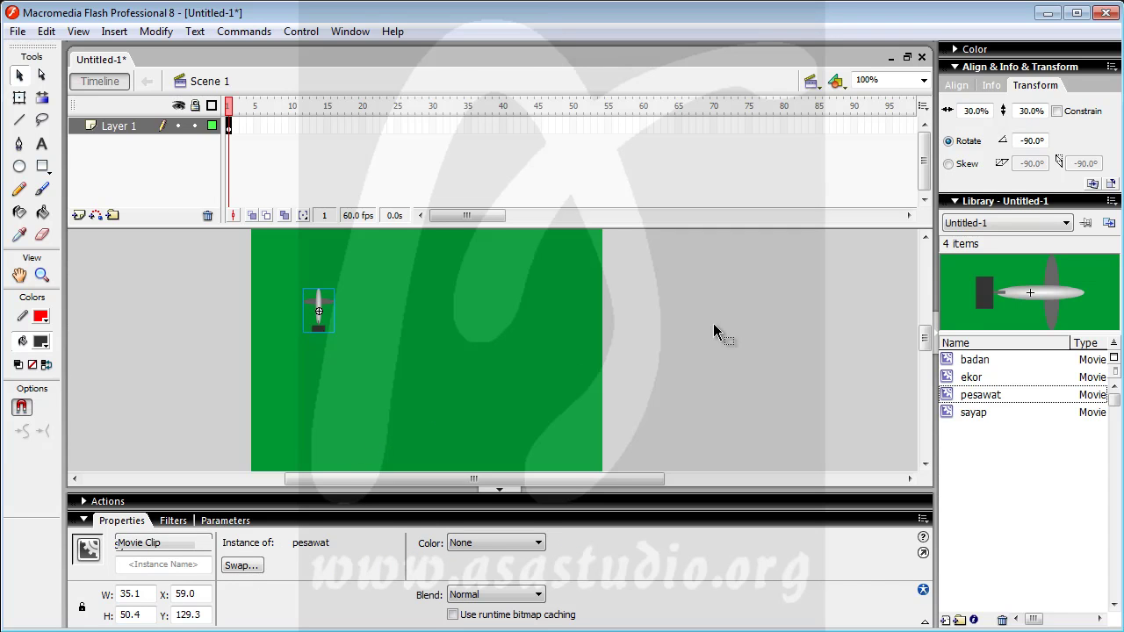